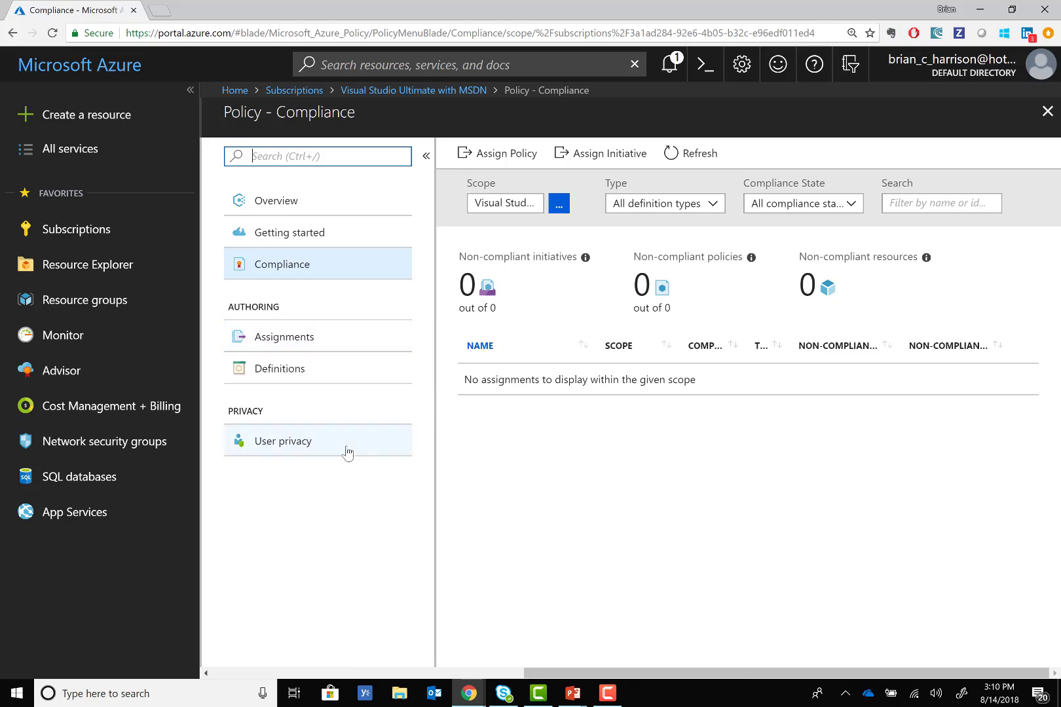
Search all services for Policy, then close the service list
click(64, 162)
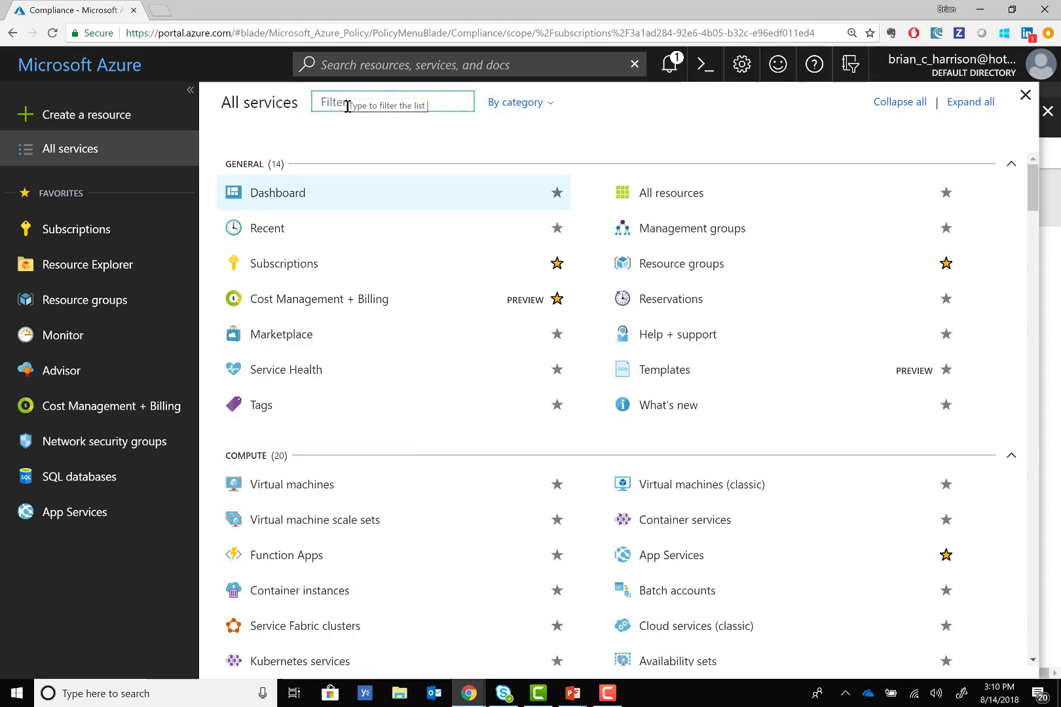
text(Policy)
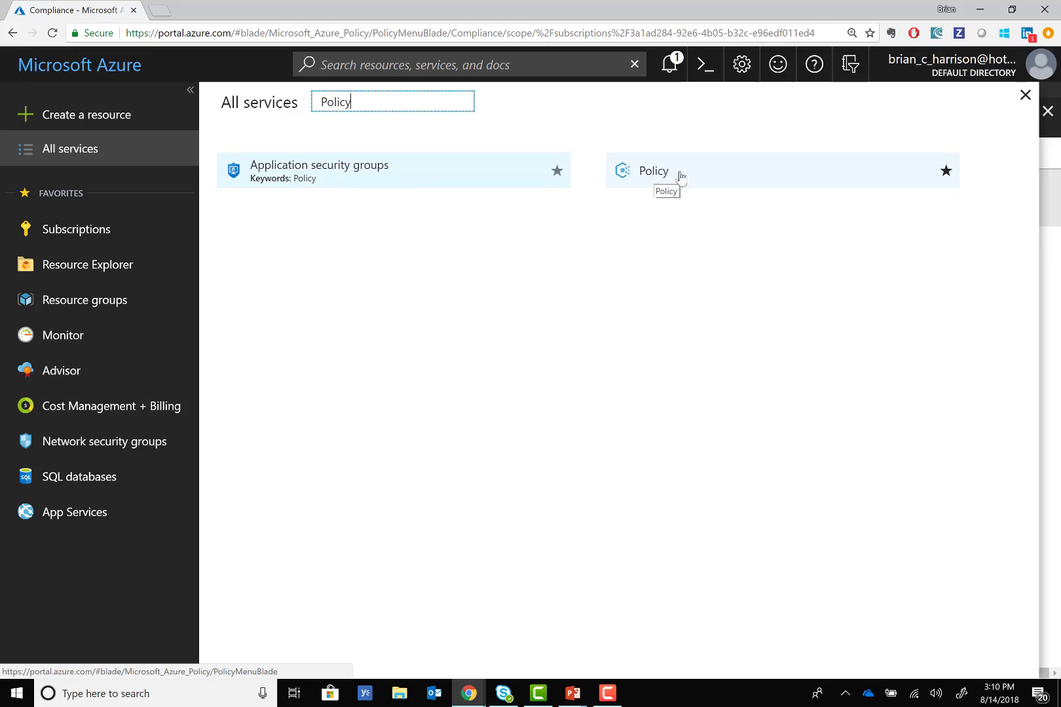
click(1025, 95)
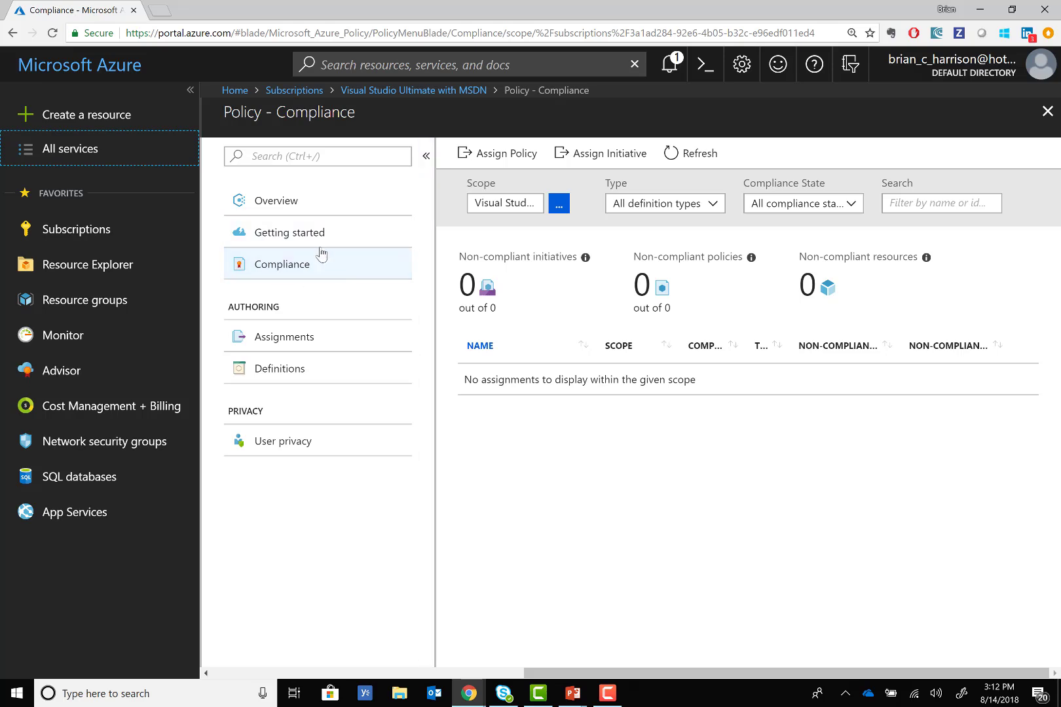
Open the Policy overview and examine which resource groups its scope can be limited to, leaving the scope selection without changes
click(273, 204)
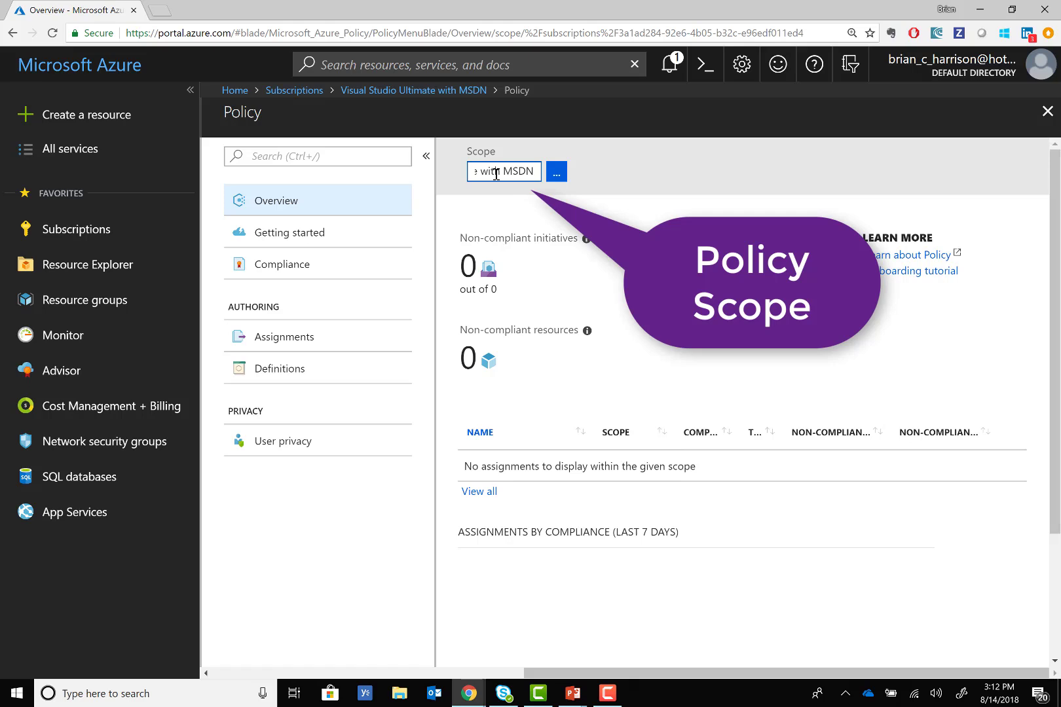
click(556, 174)
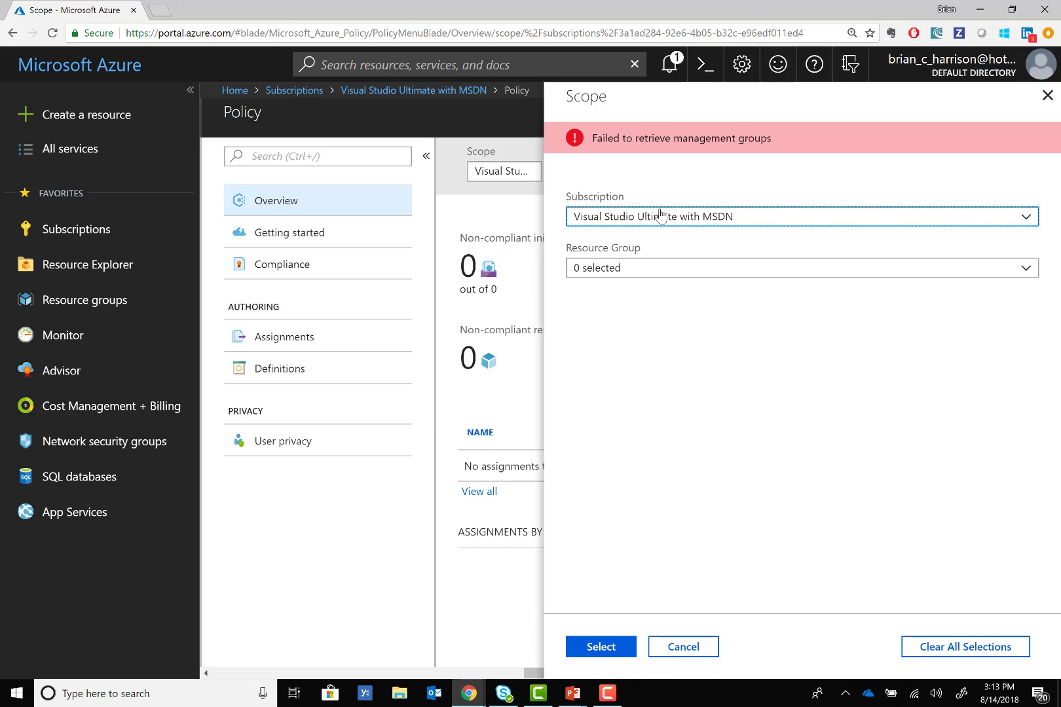
click(659, 276)
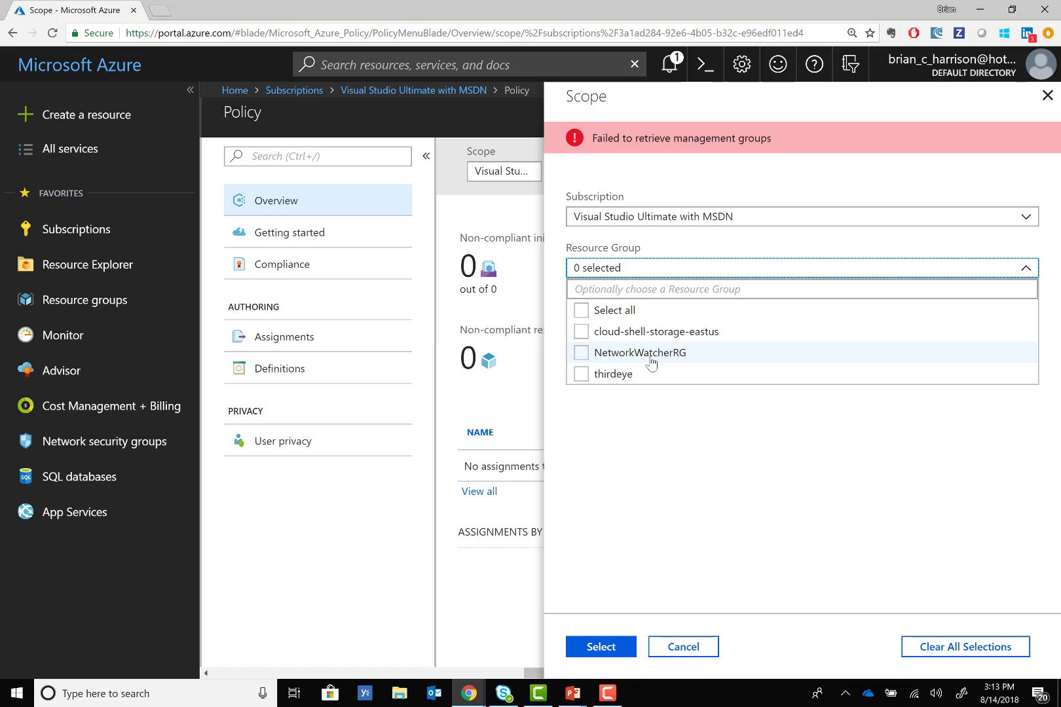
click(1043, 101)
click(1046, 97)
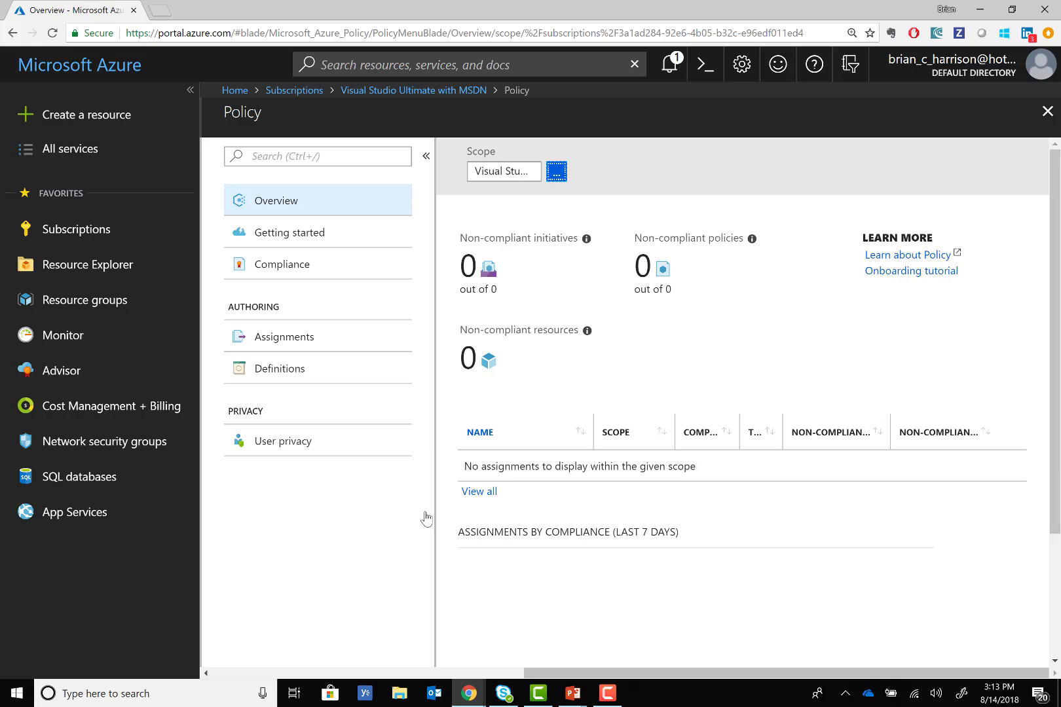
Filter the policy definitions by "location" and open the built-in Allowed locations definition
click(277, 370)
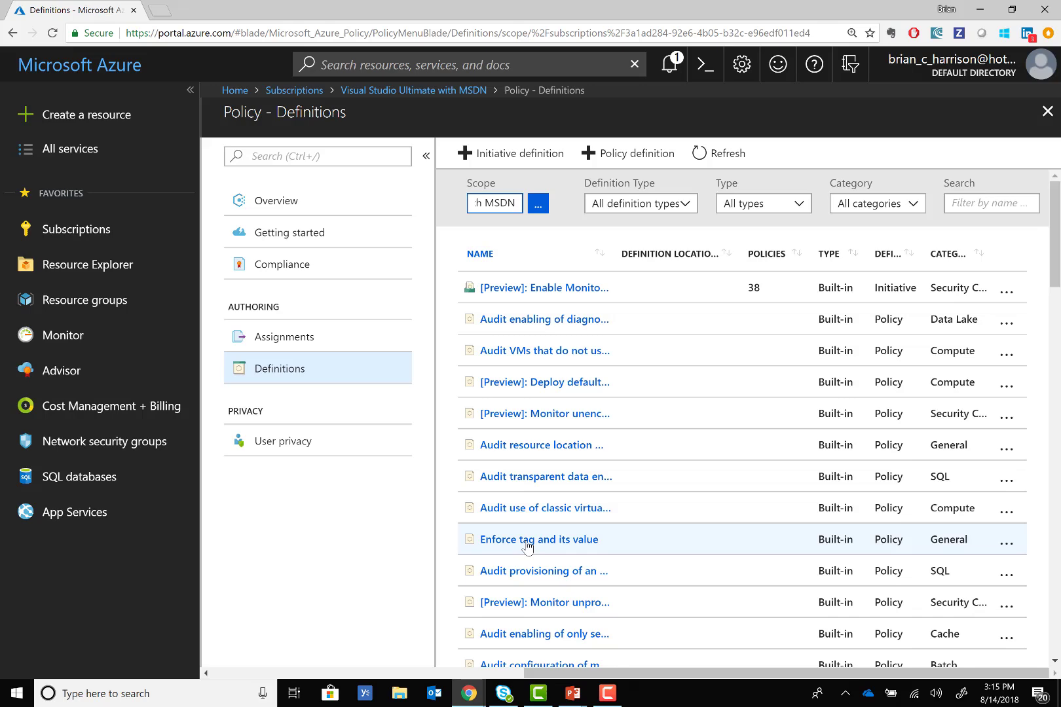
scroll(528, 546, down, 4)
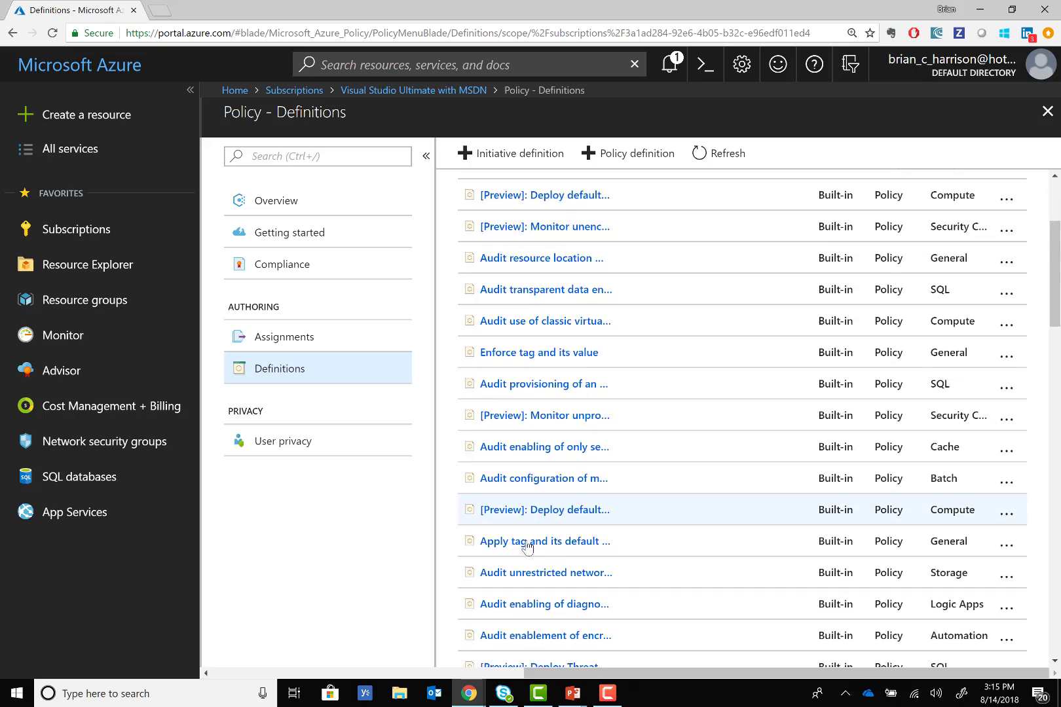
scroll(697, 276, up, 5)
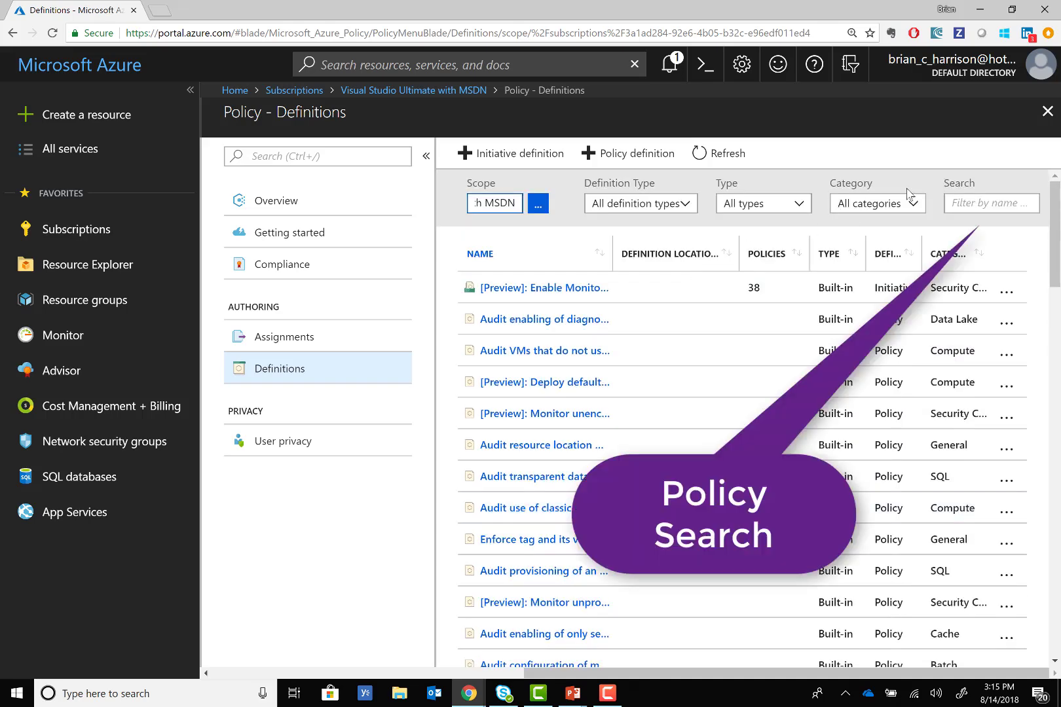
click(983, 201)
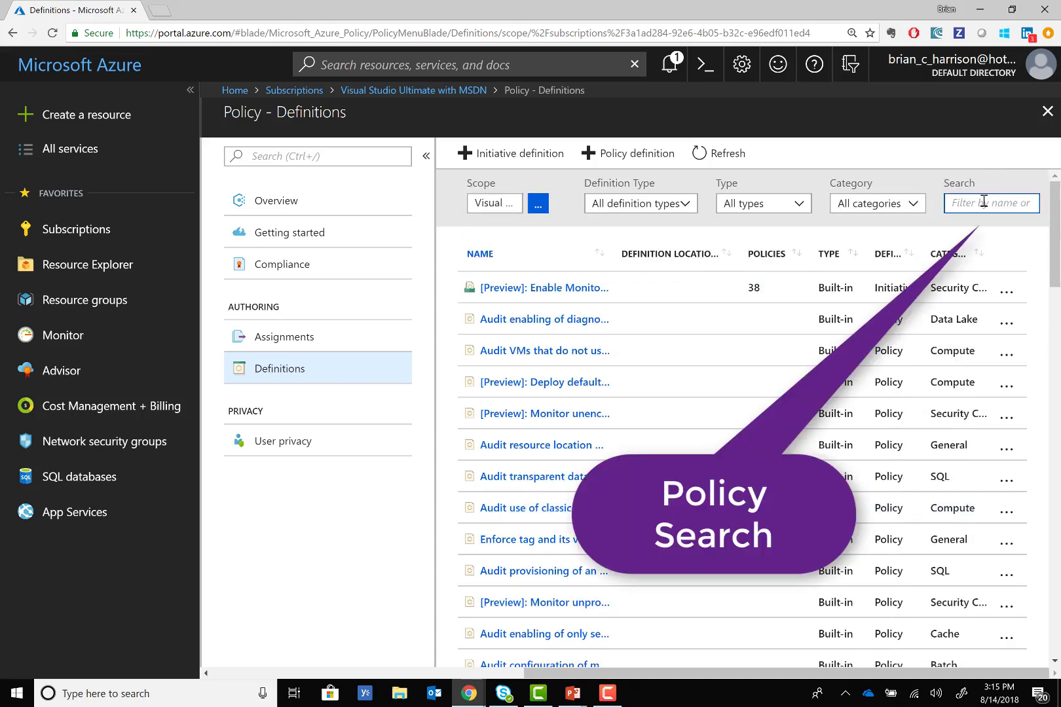
text(location)
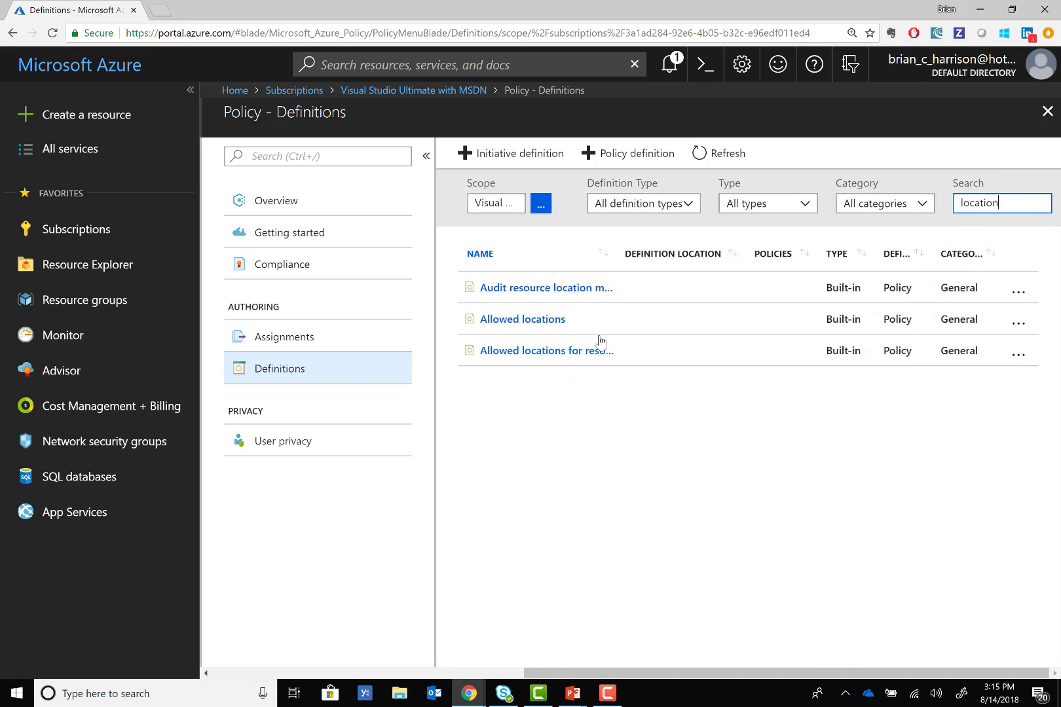
click(546, 320)
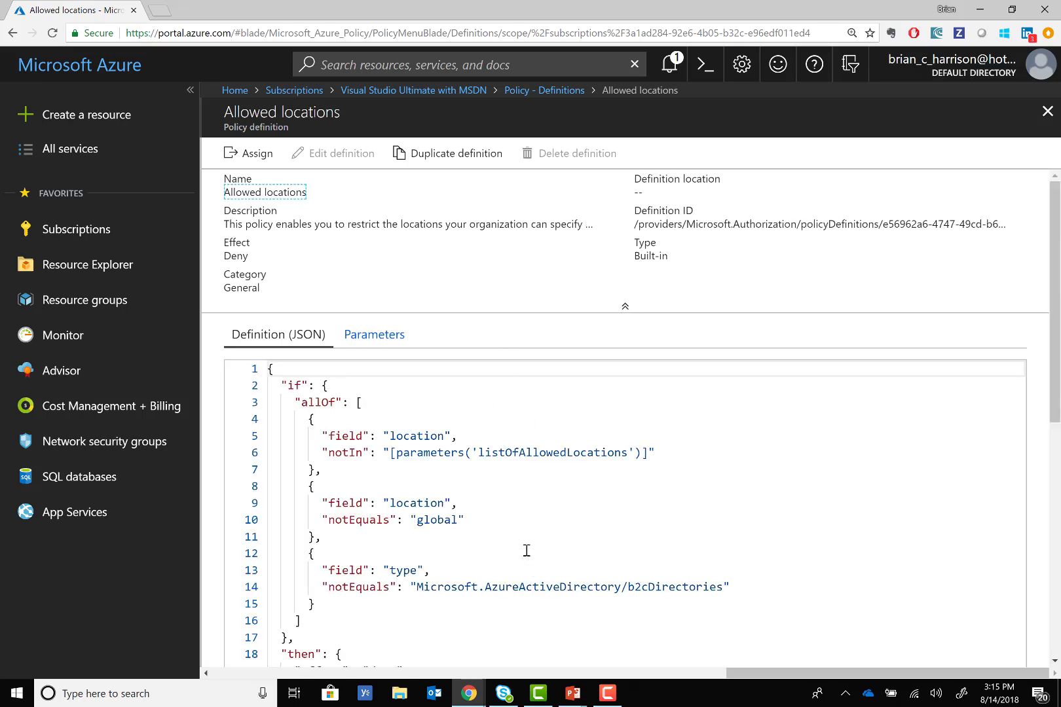
Examine the Allowed locations JSON definition, including its allowed locations parameter and its effect
scroll(527, 550, down, 2)
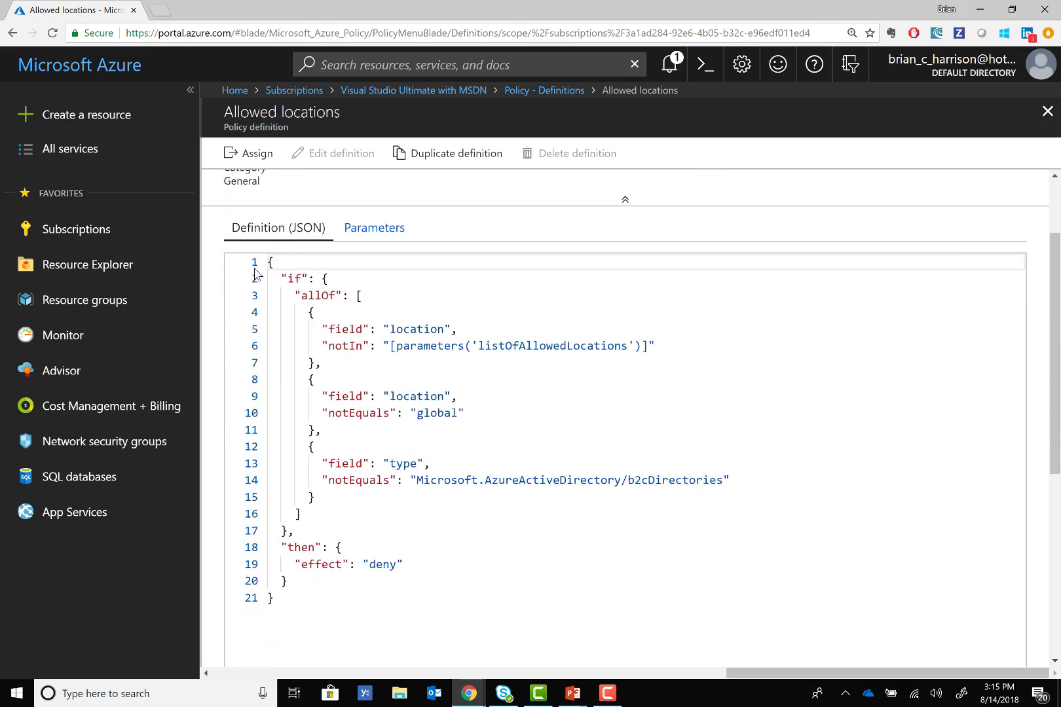
drag(268, 262, 439, 618)
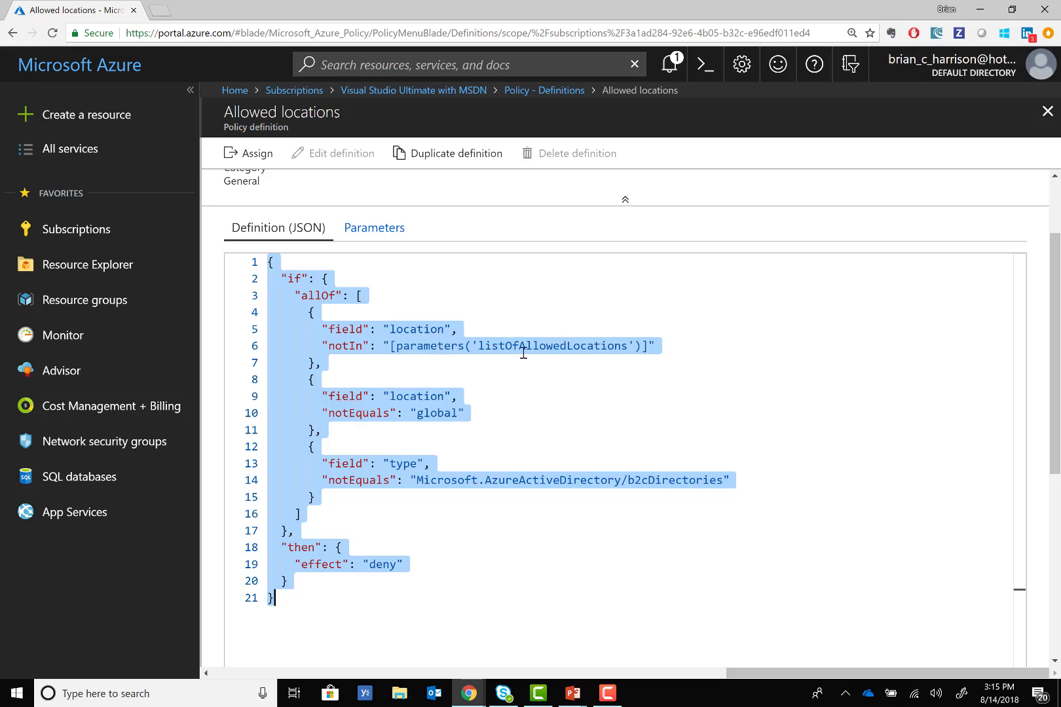
click(397, 347)
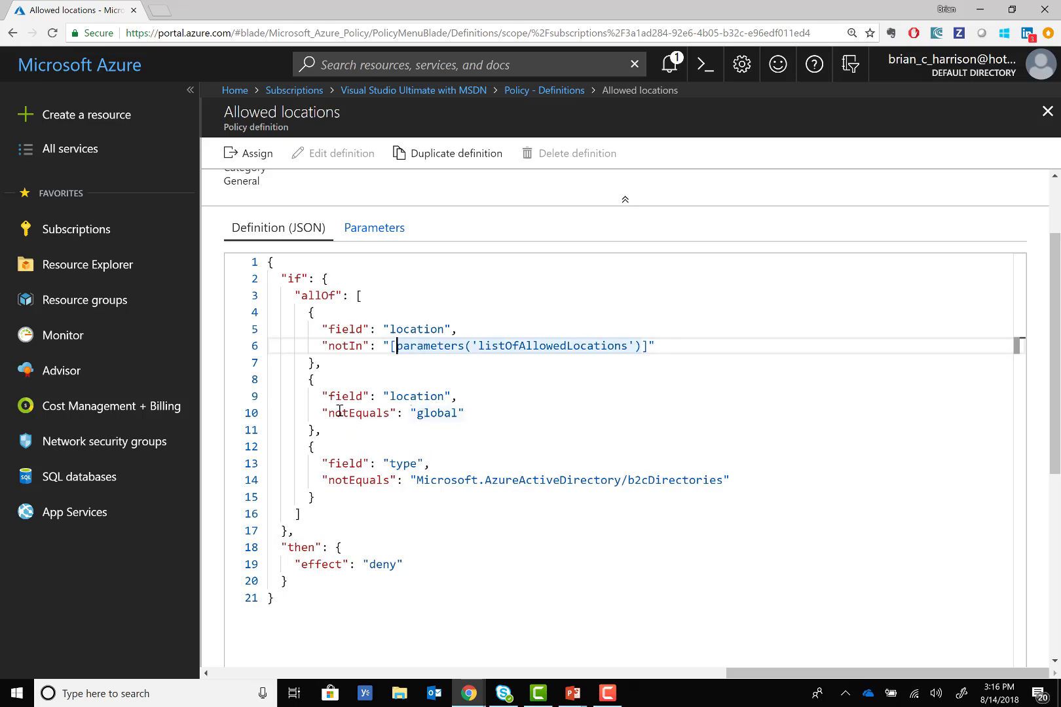
double_click(385, 565)
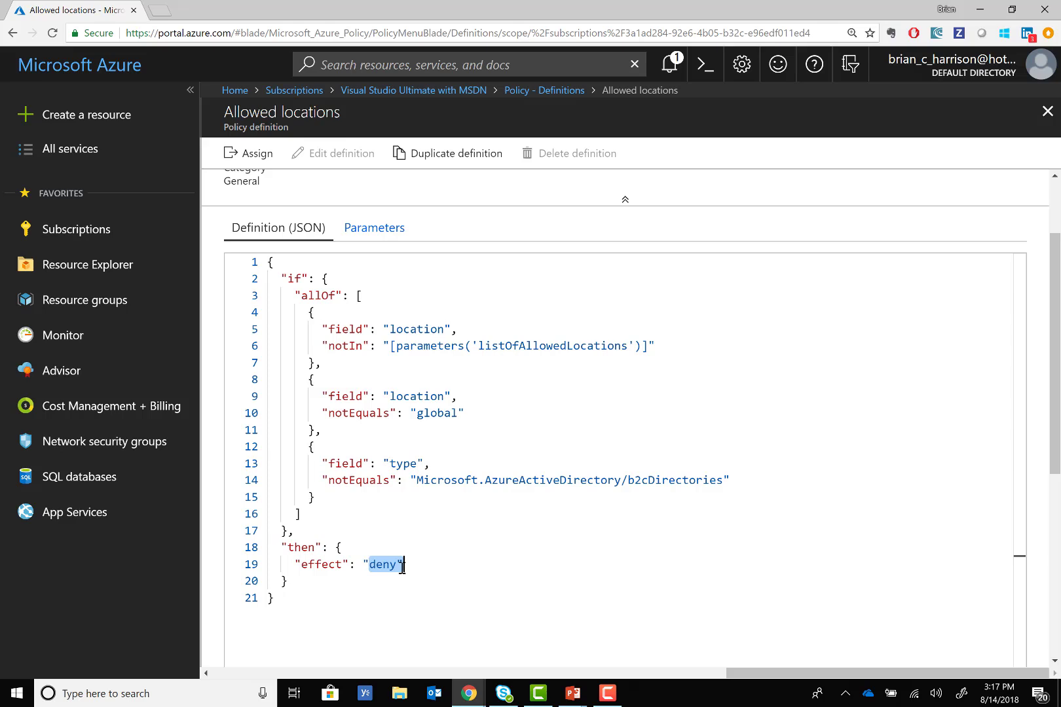
Start assigning the Allowed locations policy and set its scope to the Visual Studio Ultimate with MSDN subscription
click(249, 162)
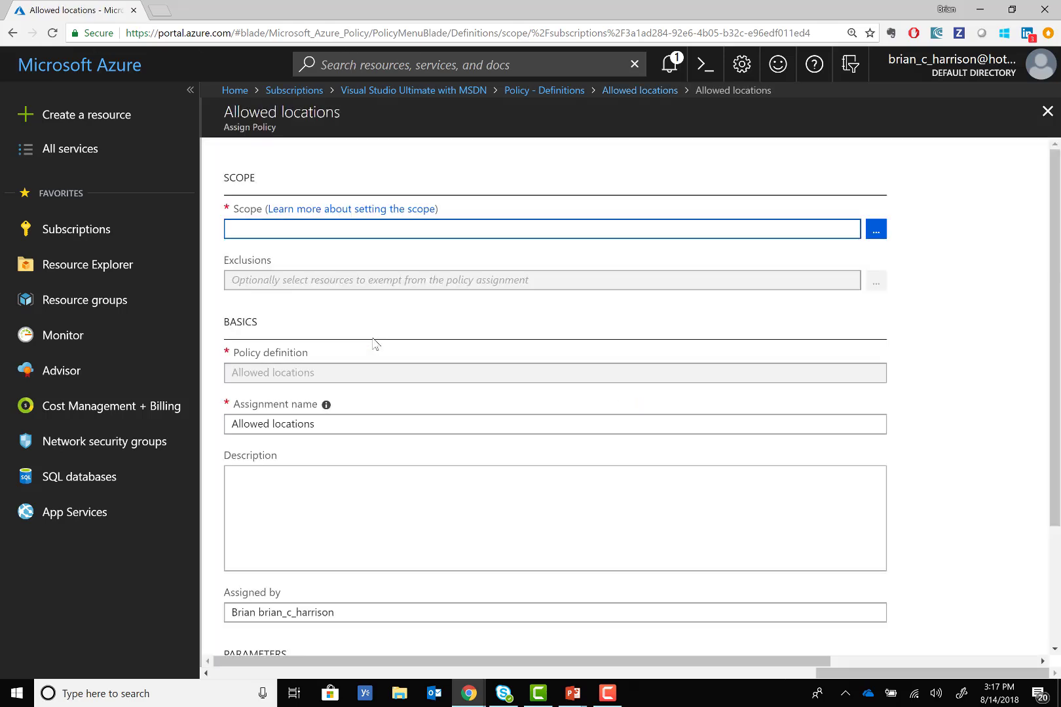
click(875, 229)
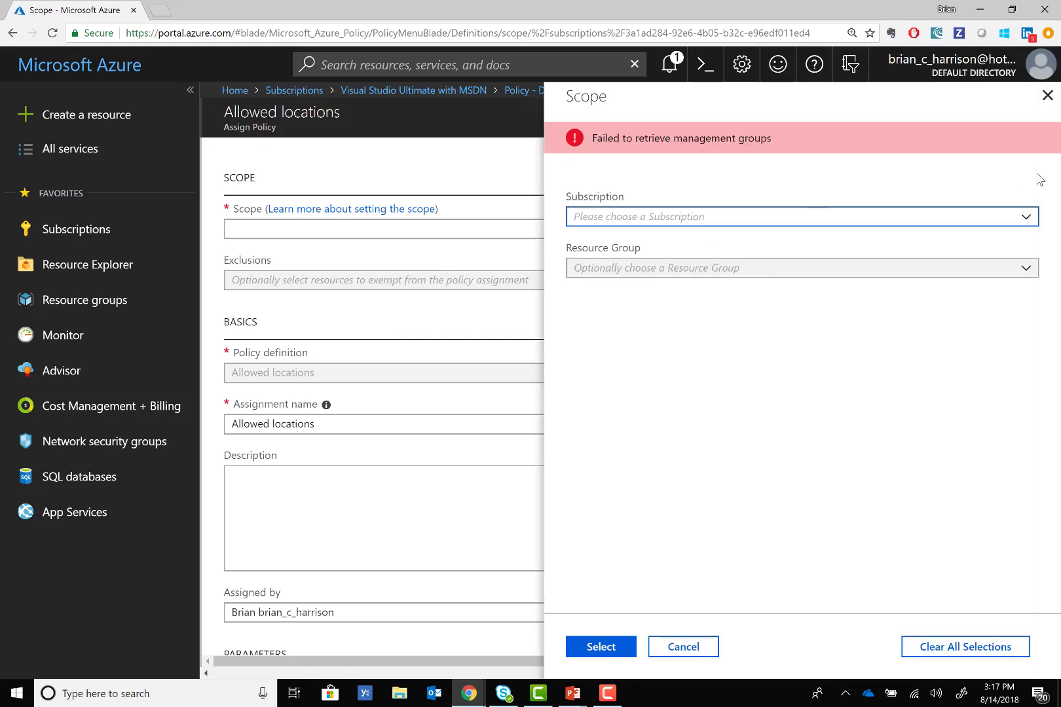
click(1025, 214)
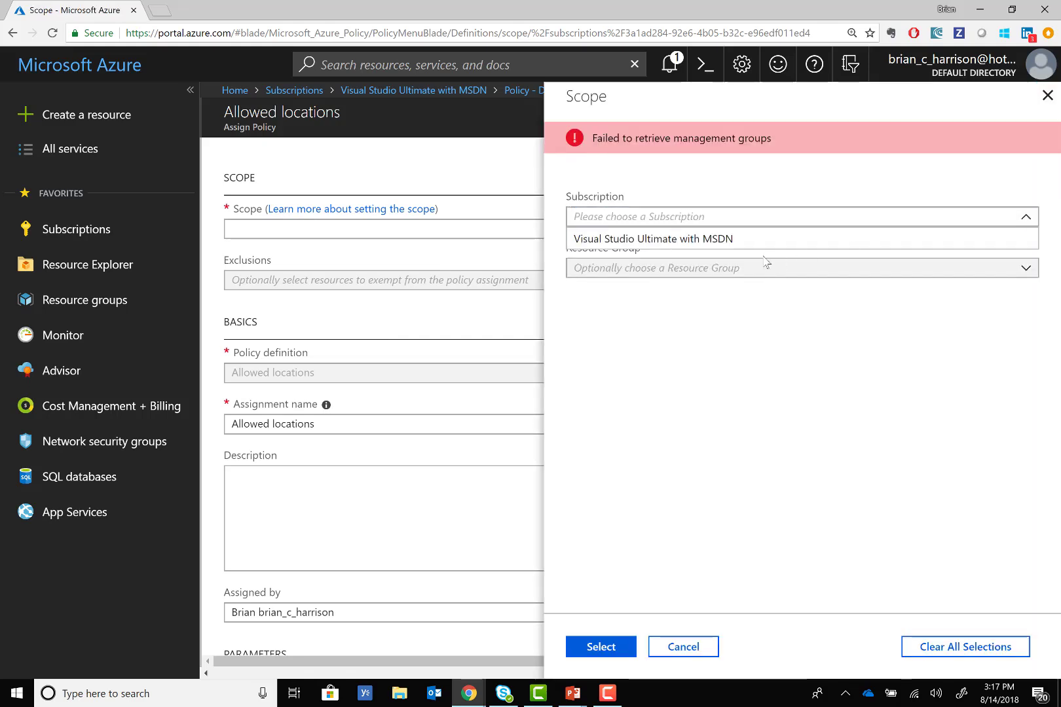
click(742, 242)
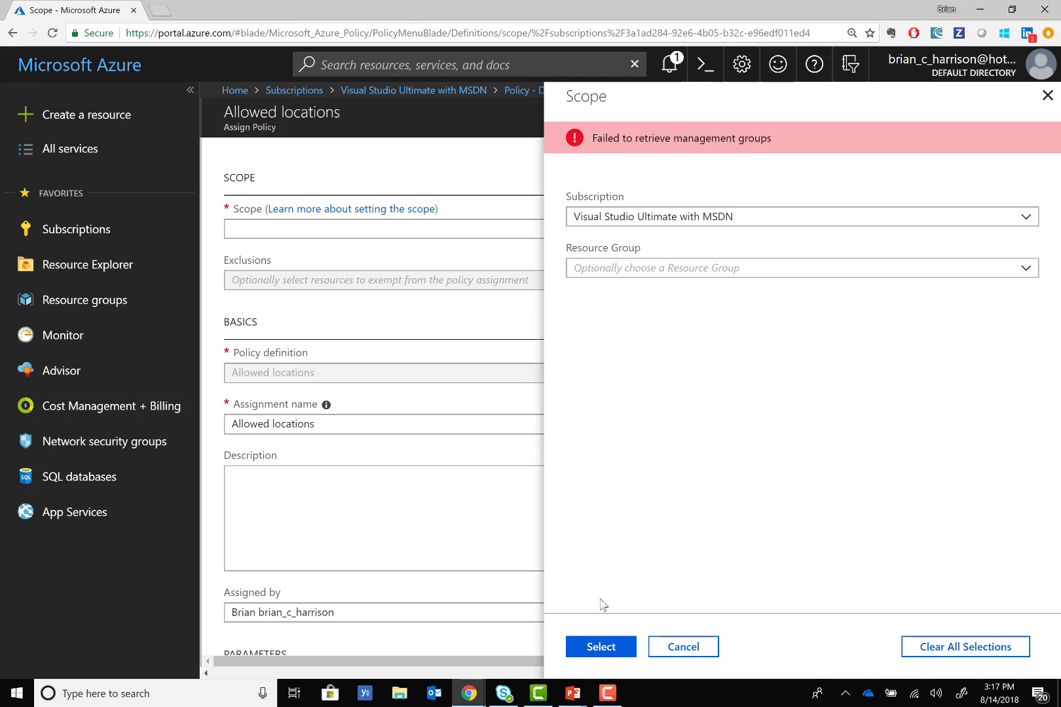
click(606, 648)
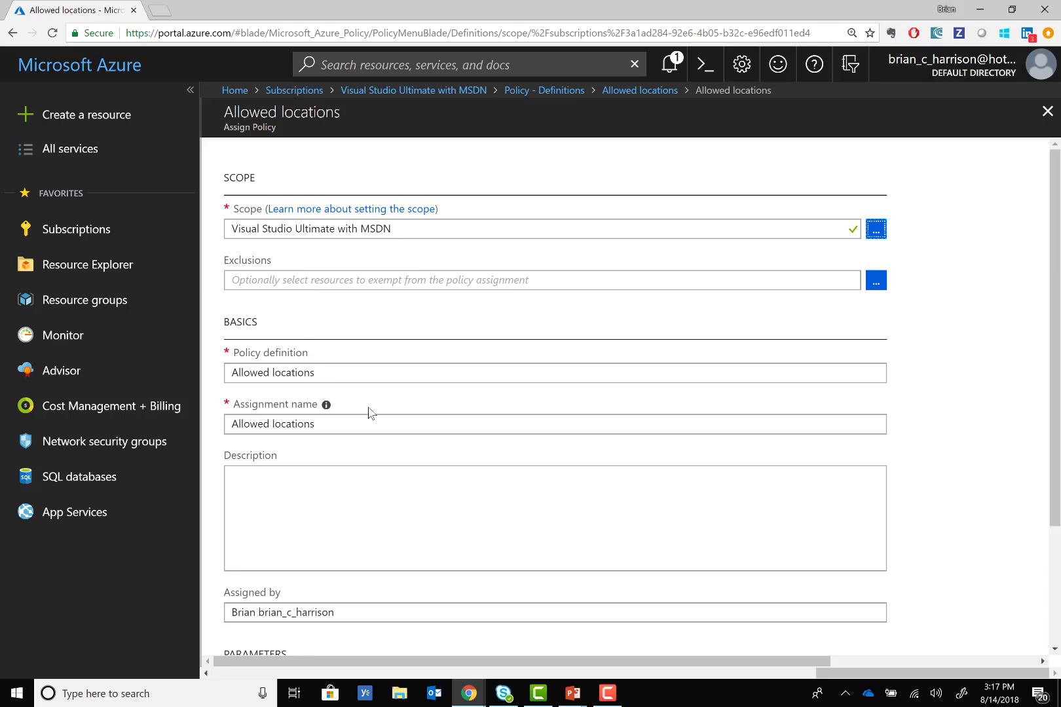
Extend the assignment name "Allowed locations" with "for" and the owner's first name
click(326, 426)
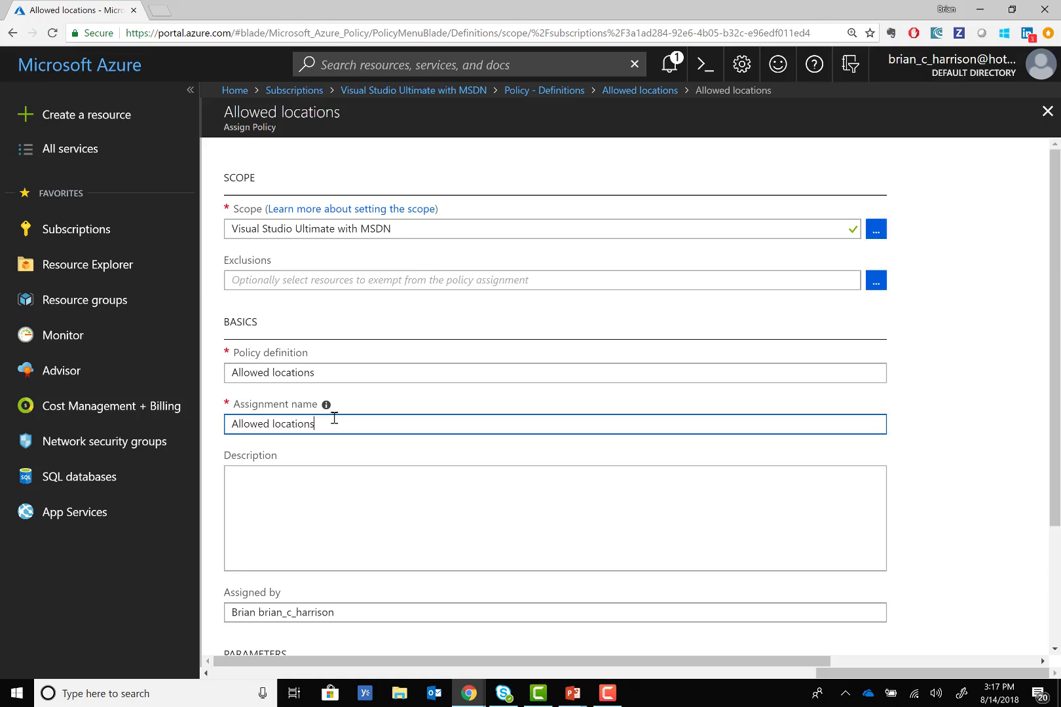
click(324, 375)
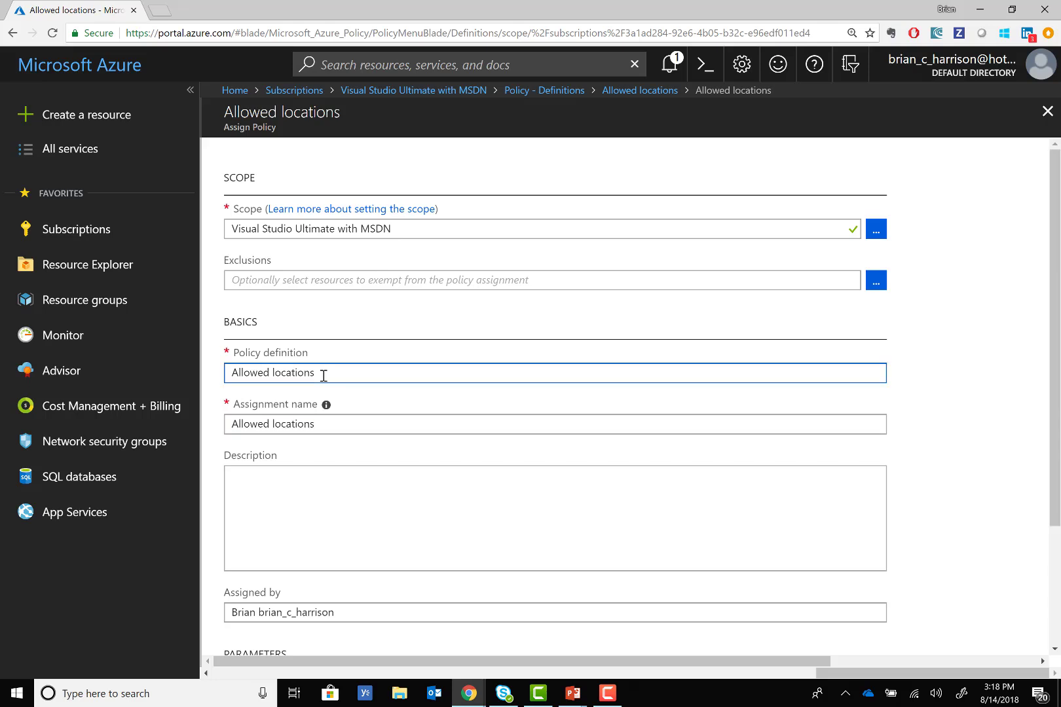
click(324, 422)
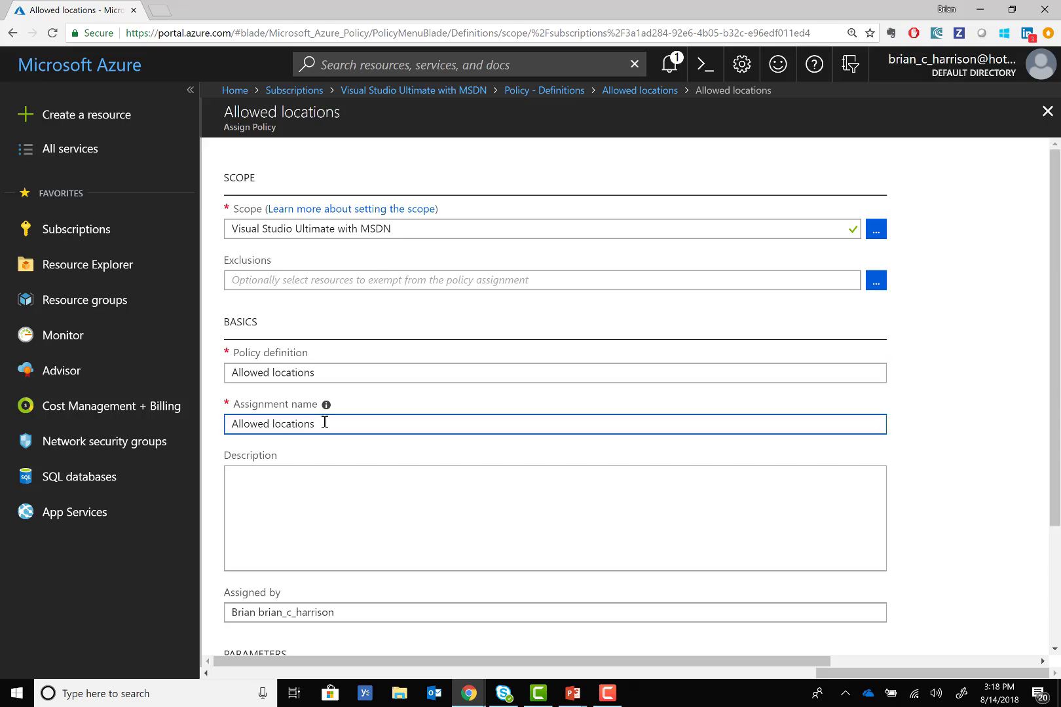
text(for Brian)
click(400, 516)
Choose East US 2 as the only allowed location and submit the policy assignment
scroll(404, 515, down, 1)
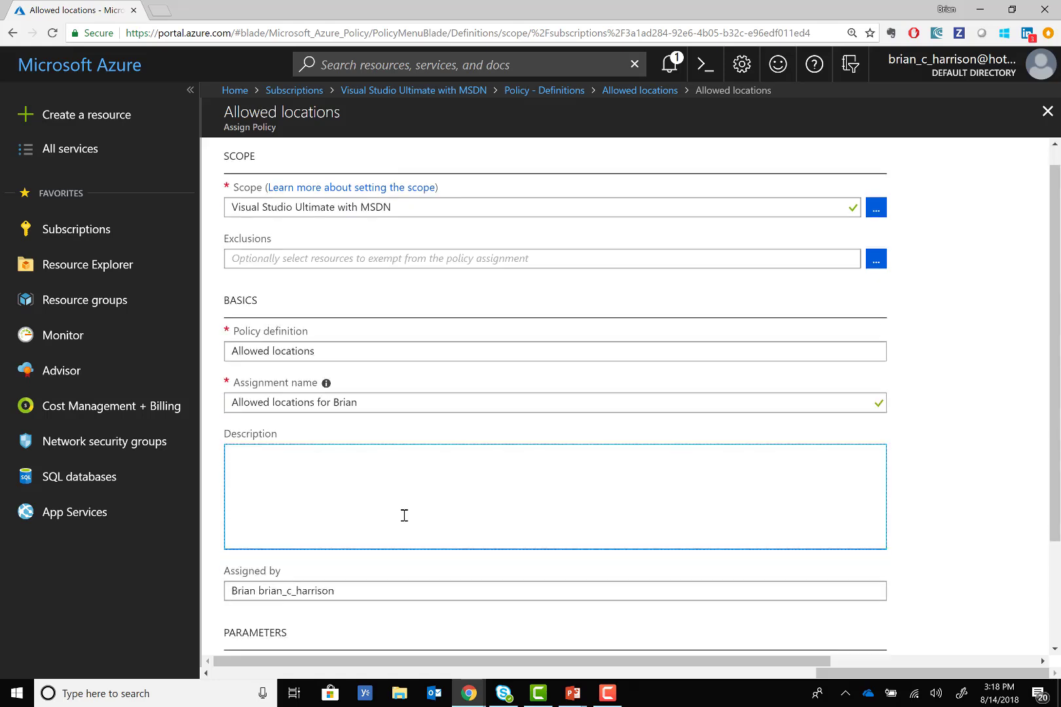
scroll(403, 516, down, 3)
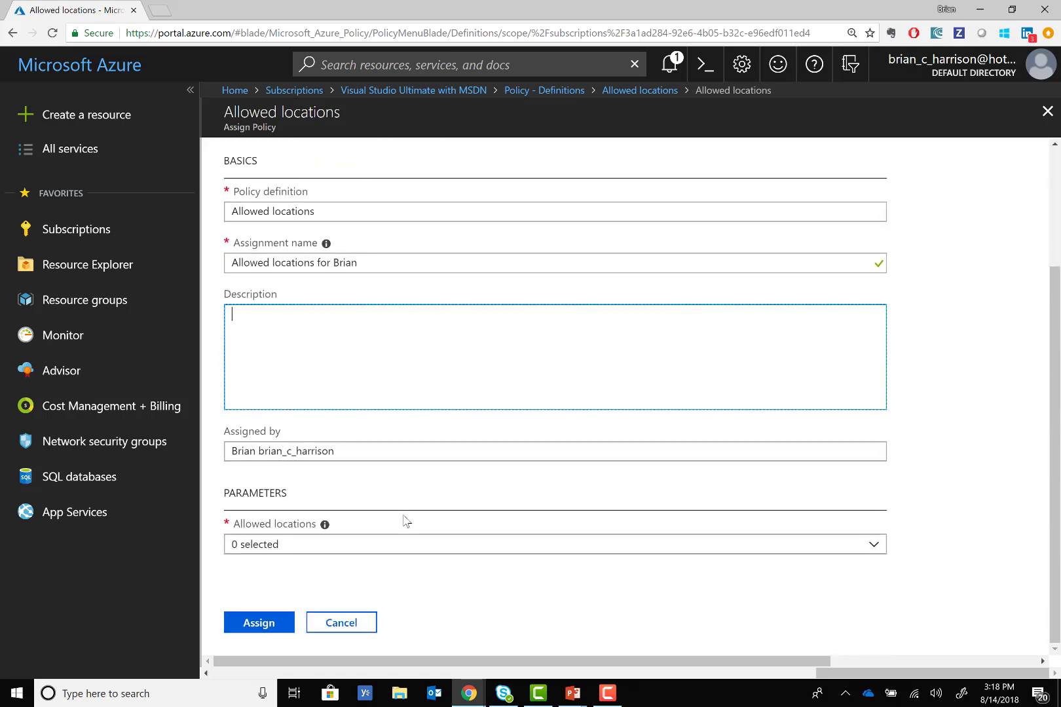
click(302, 554)
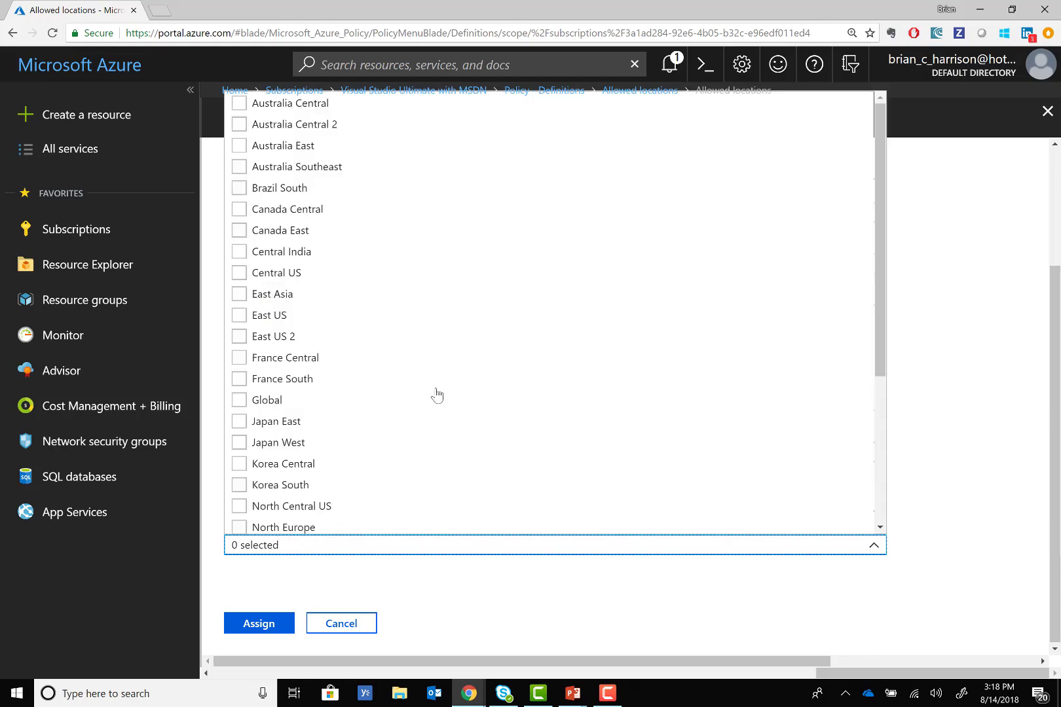
click(240, 336)
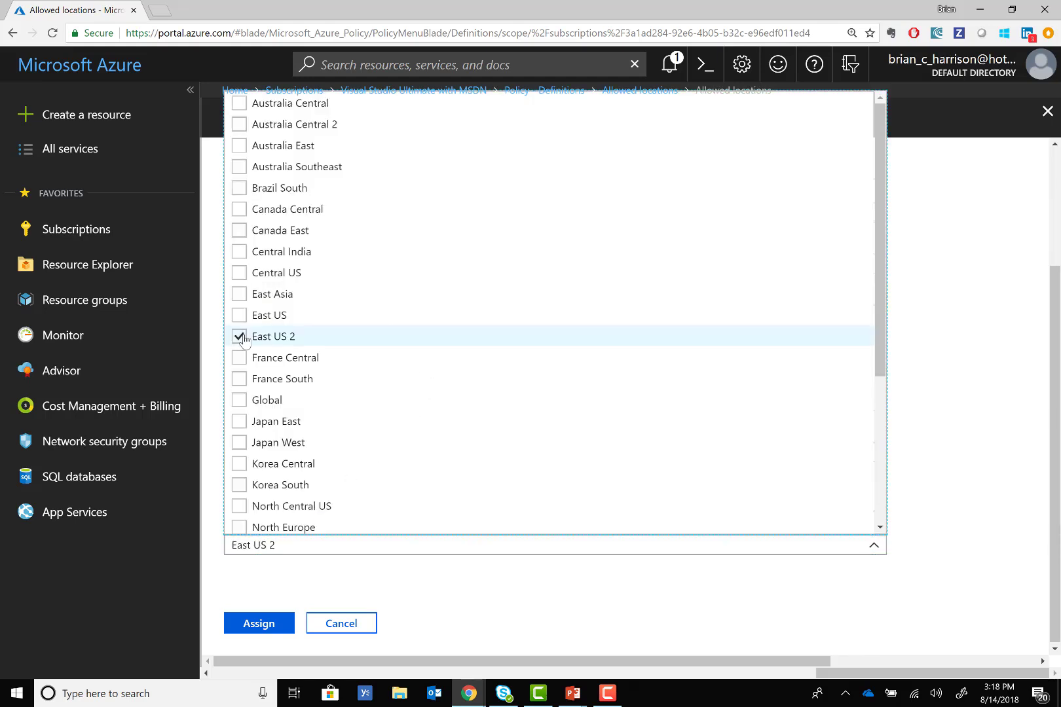
click(399, 594)
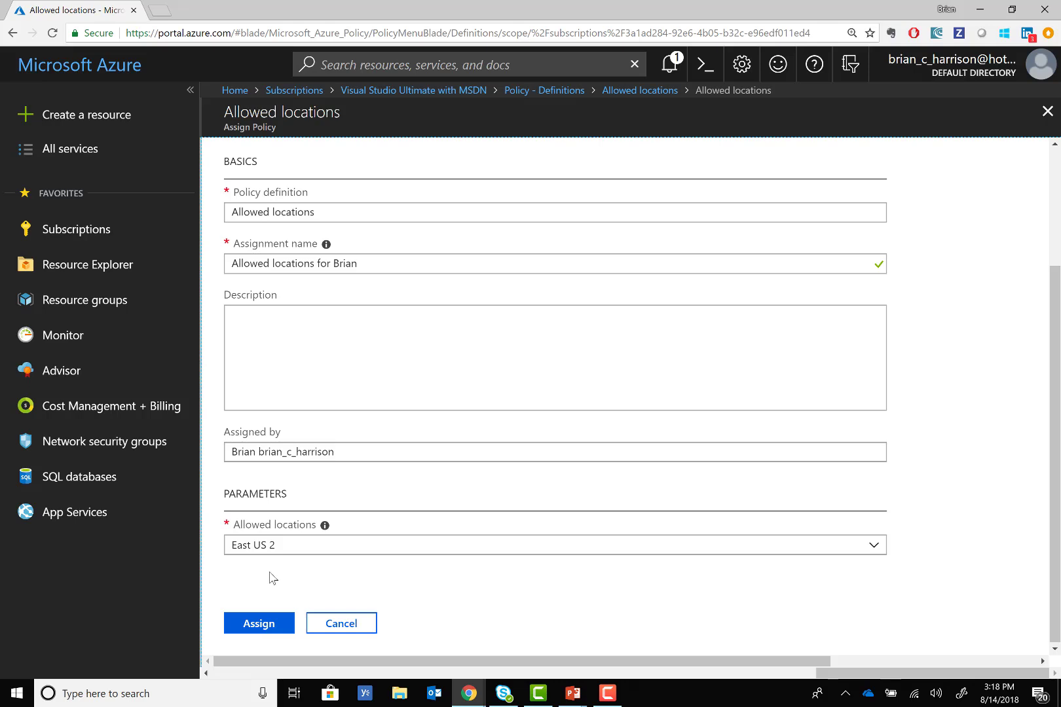
click(255, 629)
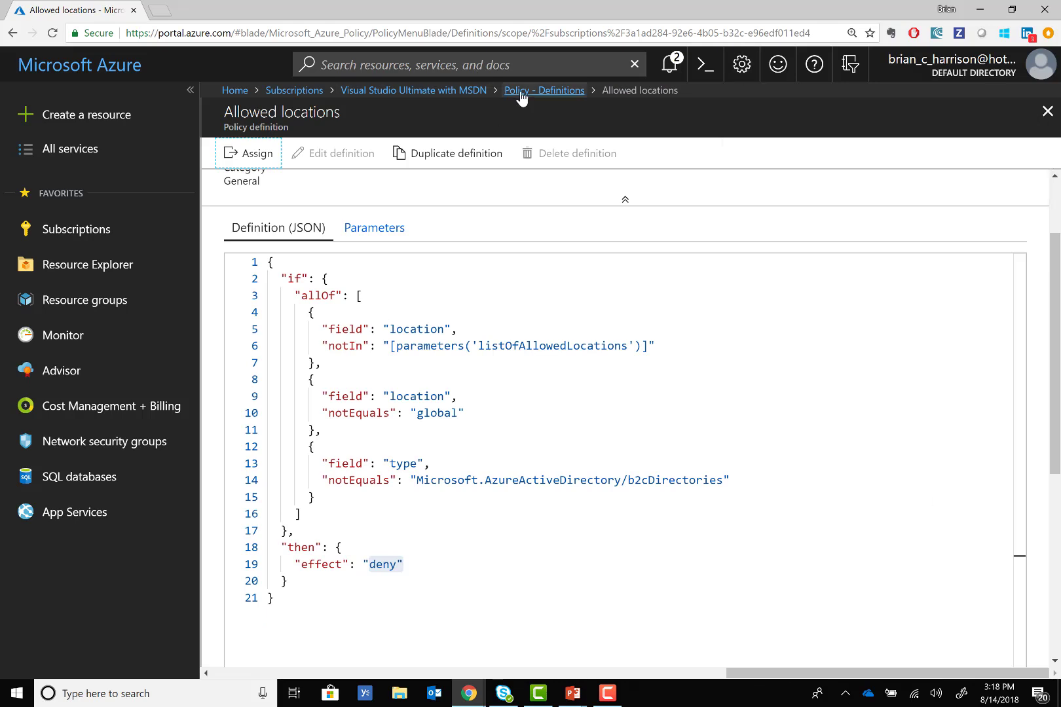
Go back to the Visual Studio Ultimate with MSDN subscription and view its policy assignments
click(474, 94)
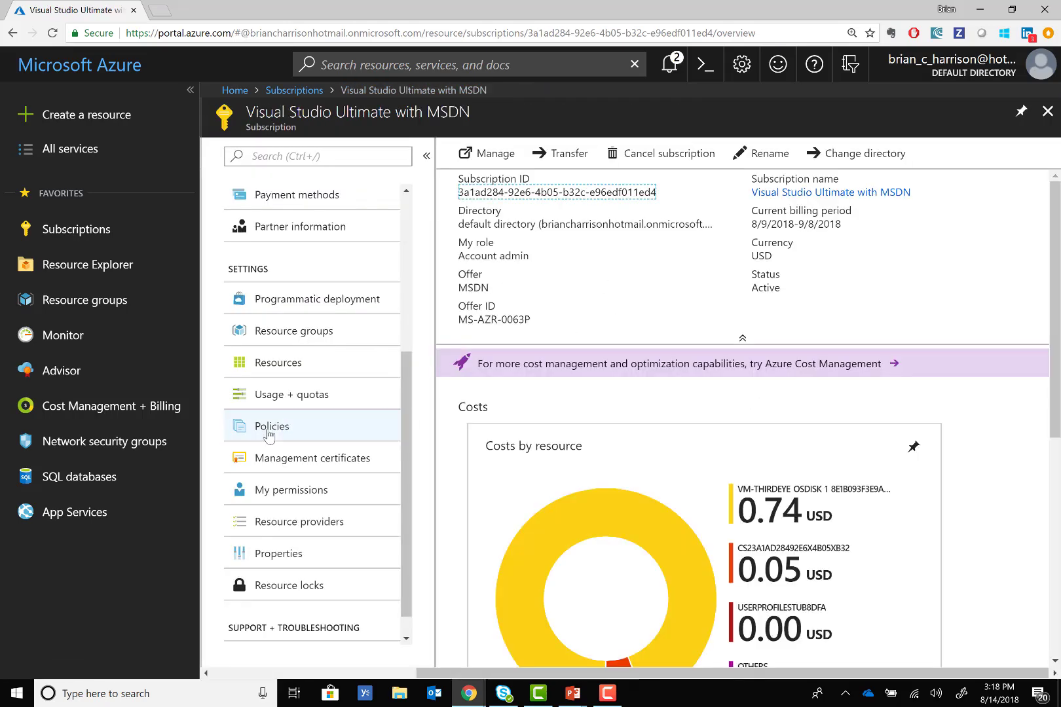
click(270, 428)
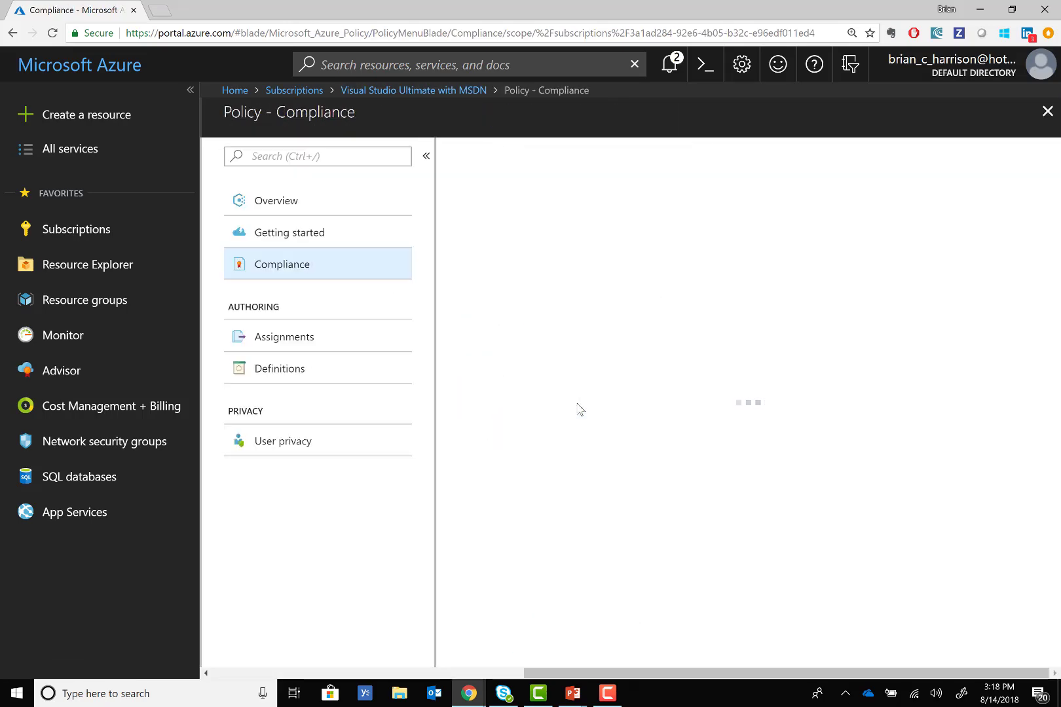
click(295, 340)
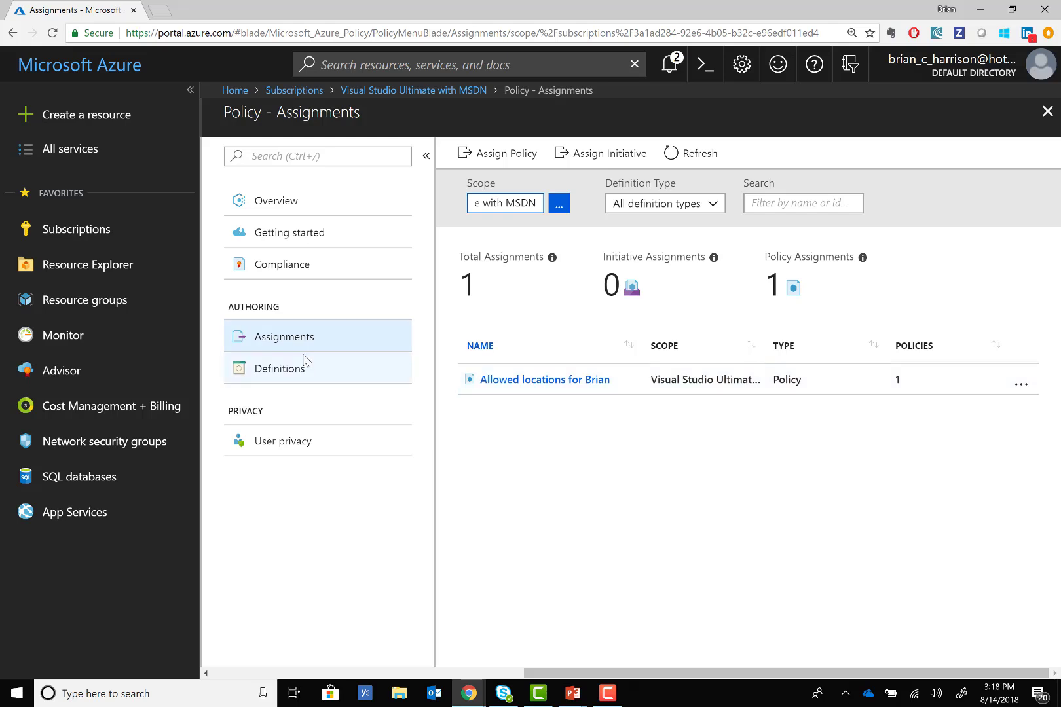
Search the Marketplace for storage and start creating a "Storage account - blob, file, table, queue" resource
click(80, 119)
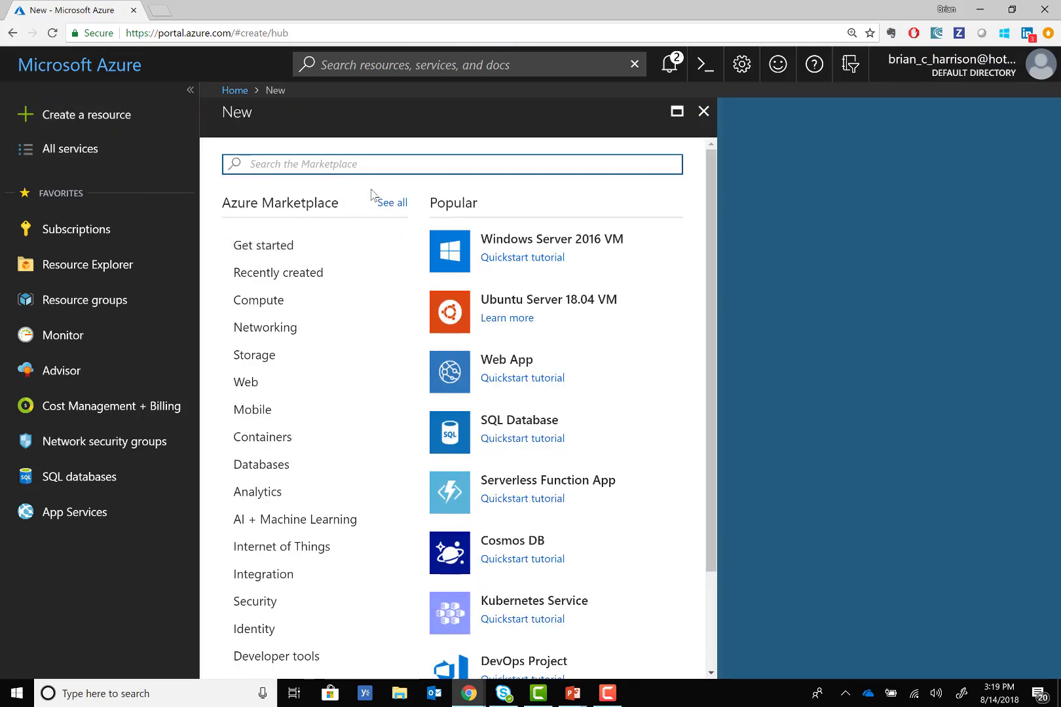
text(storage)
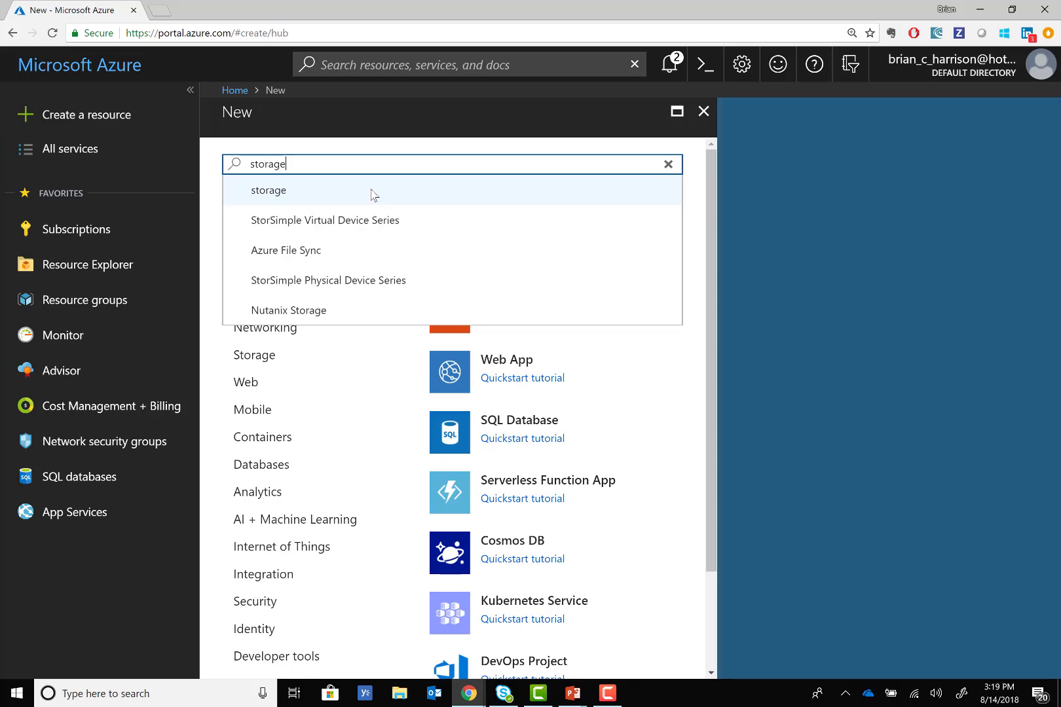
click(275, 191)
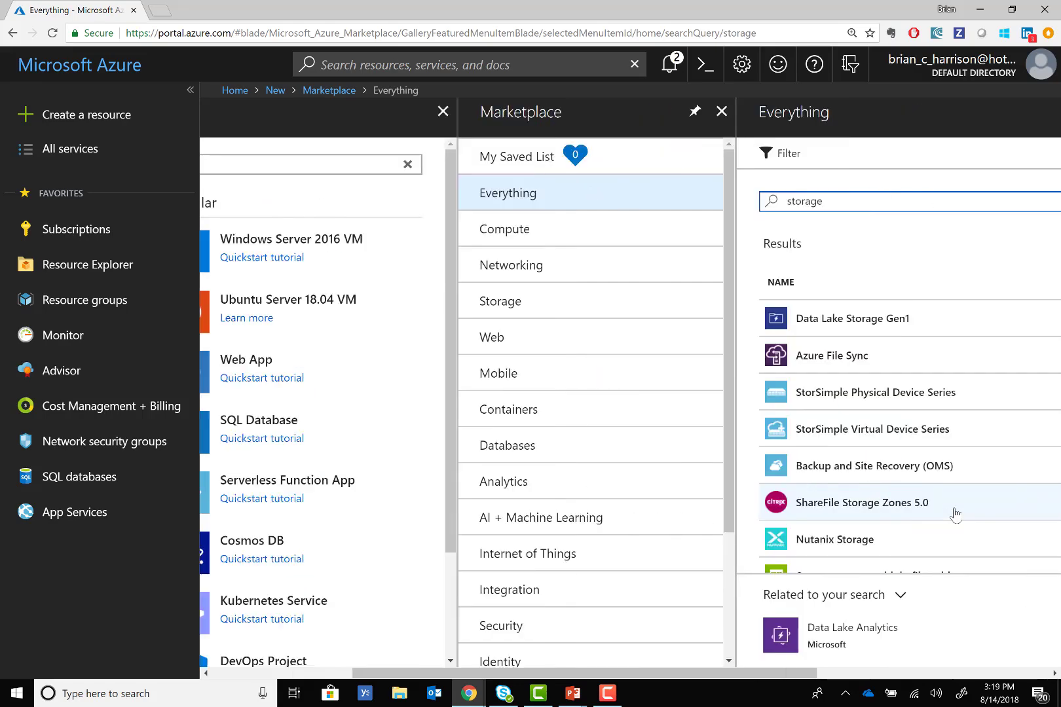
scroll(954, 514, down, 4)
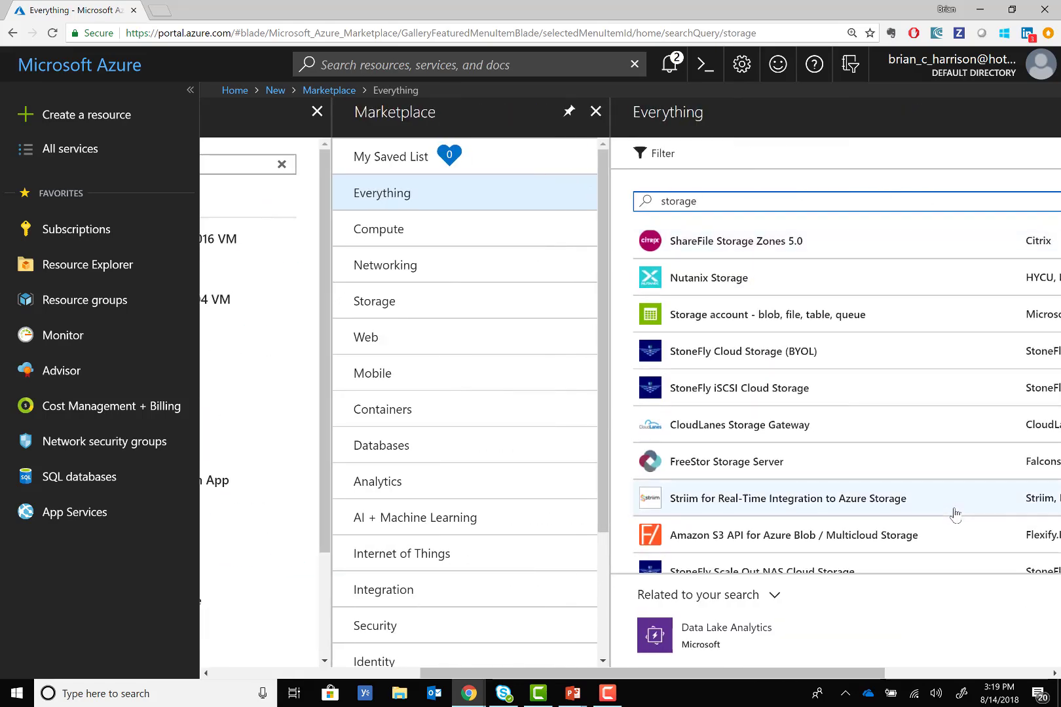
click(789, 329)
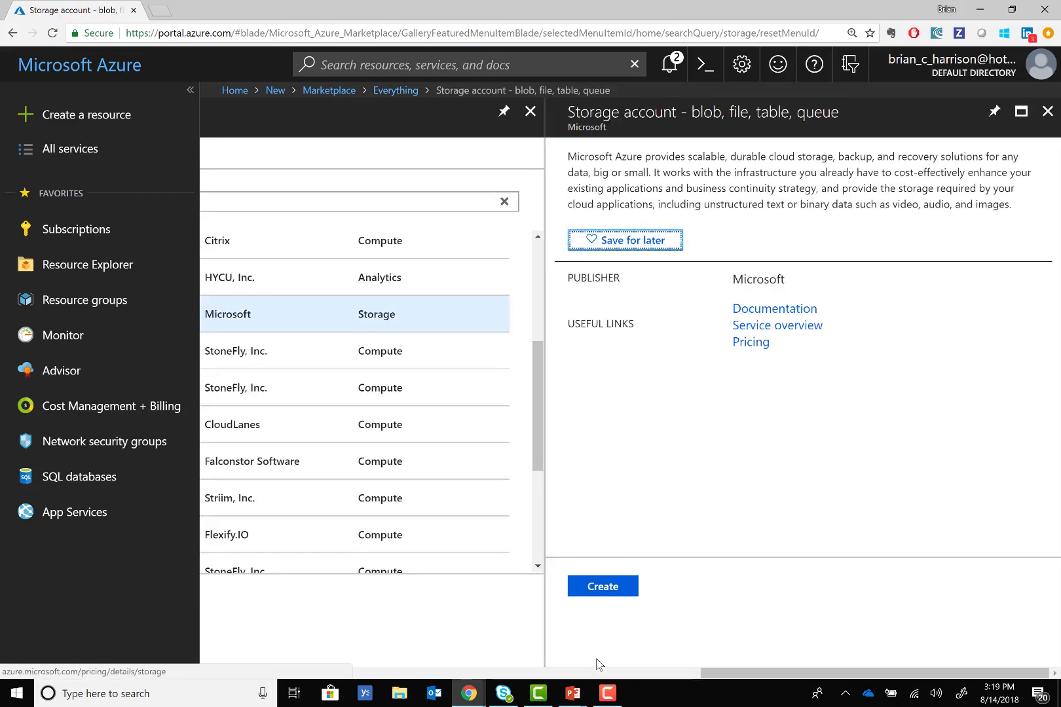
click(603, 591)
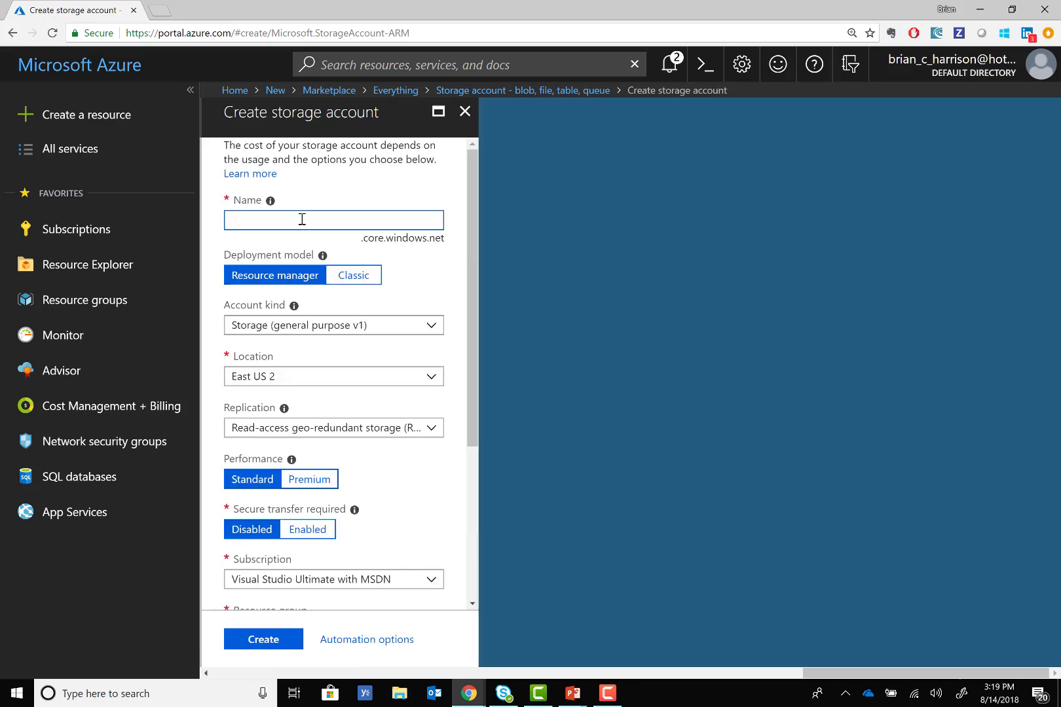
Name the storage account with the owner's first name followed by "testing" and set its location to Japan West
text(briantesting)
click(430, 383)
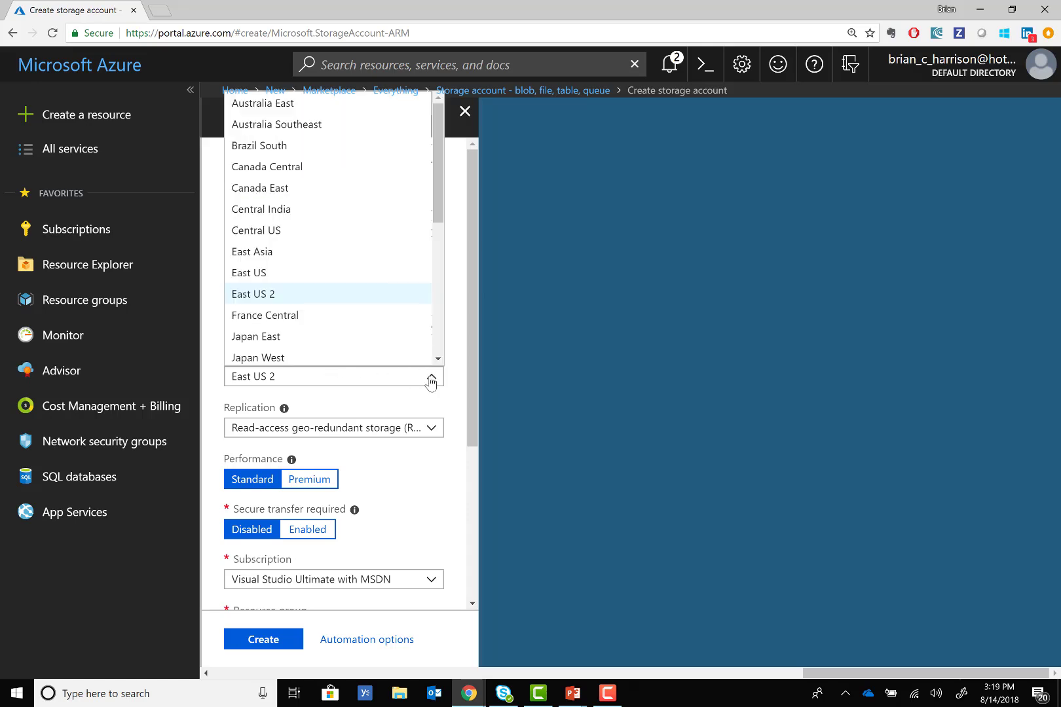
click(288, 357)
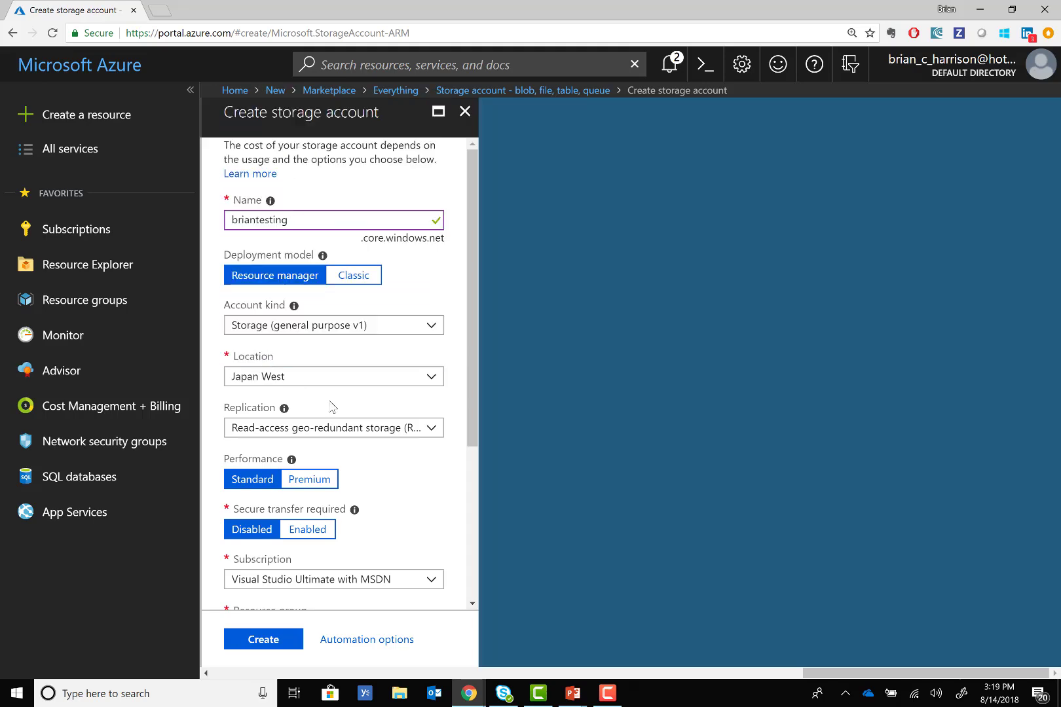
Place the storage account in the existing resource group thirdeye
scroll(331, 407, down, 3)
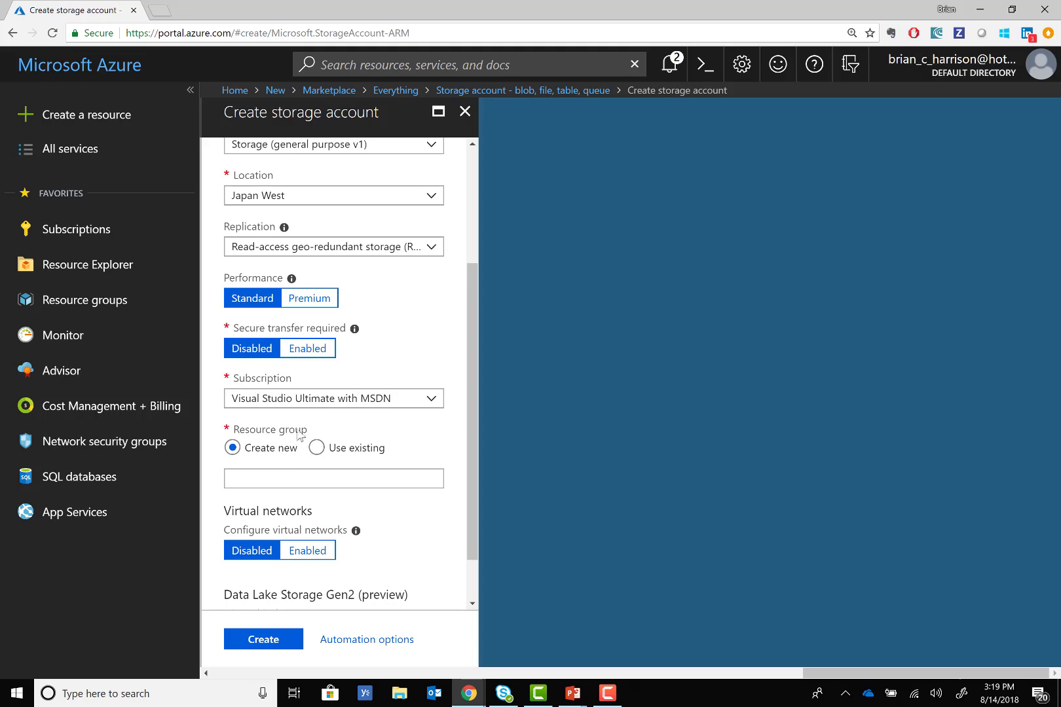
click(319, 450)
click(374, 477)
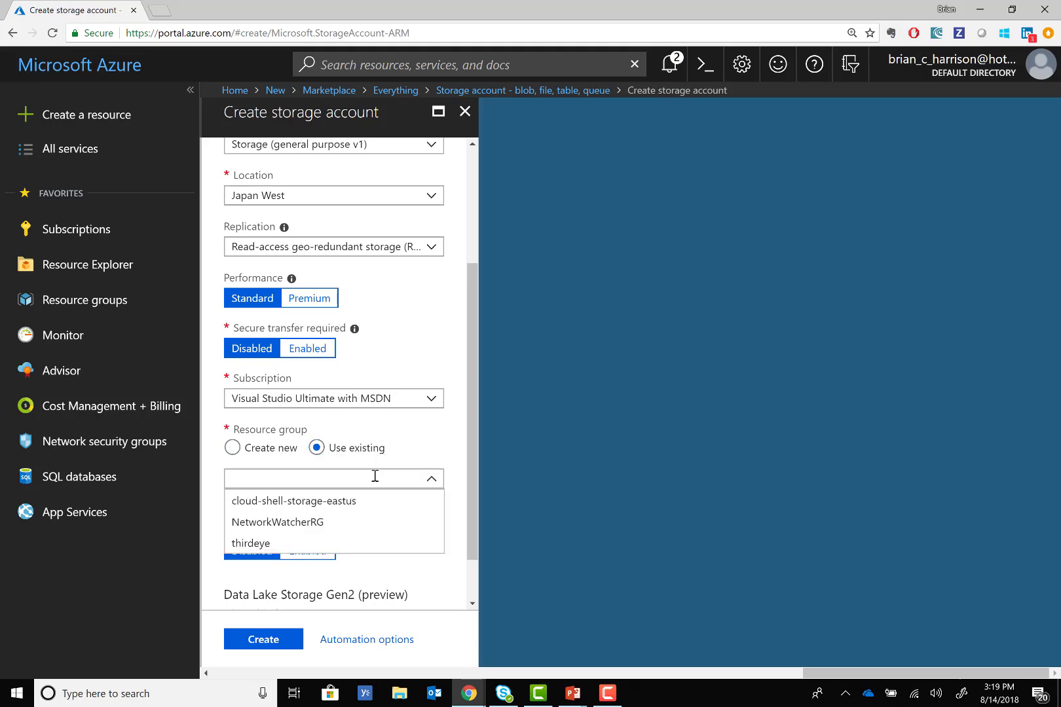
click(274, 541)
scroll(402, 539, down, 1)
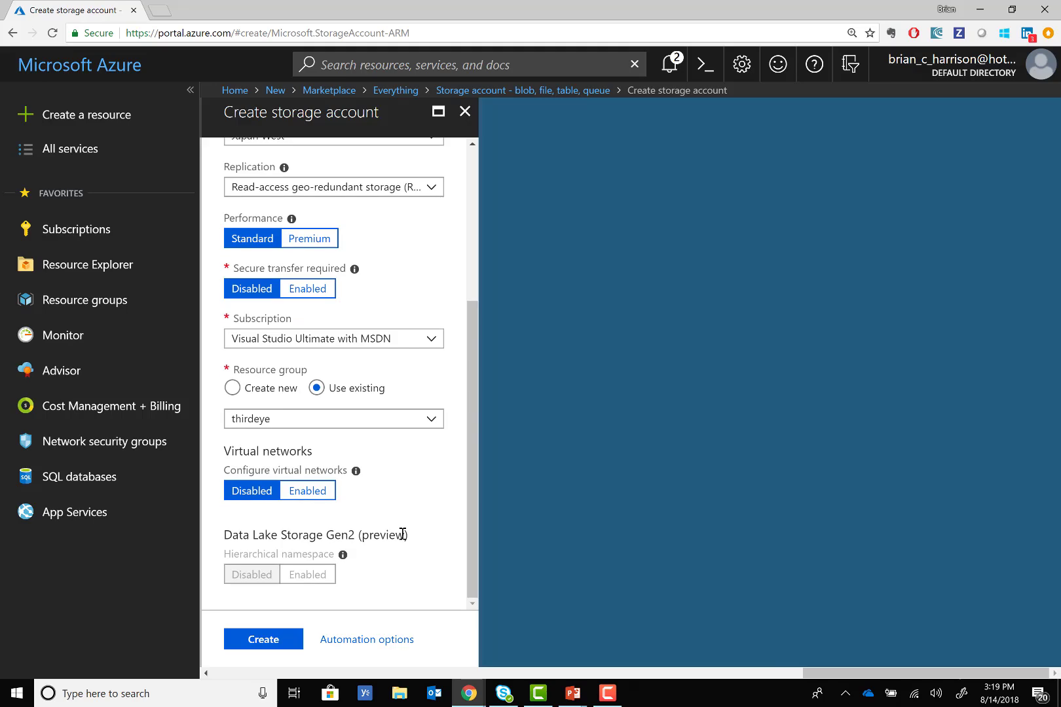
Try to create the storage account, open the validation error details and highlight the sentence giving the reason
scroll(413, 527, up, 4)
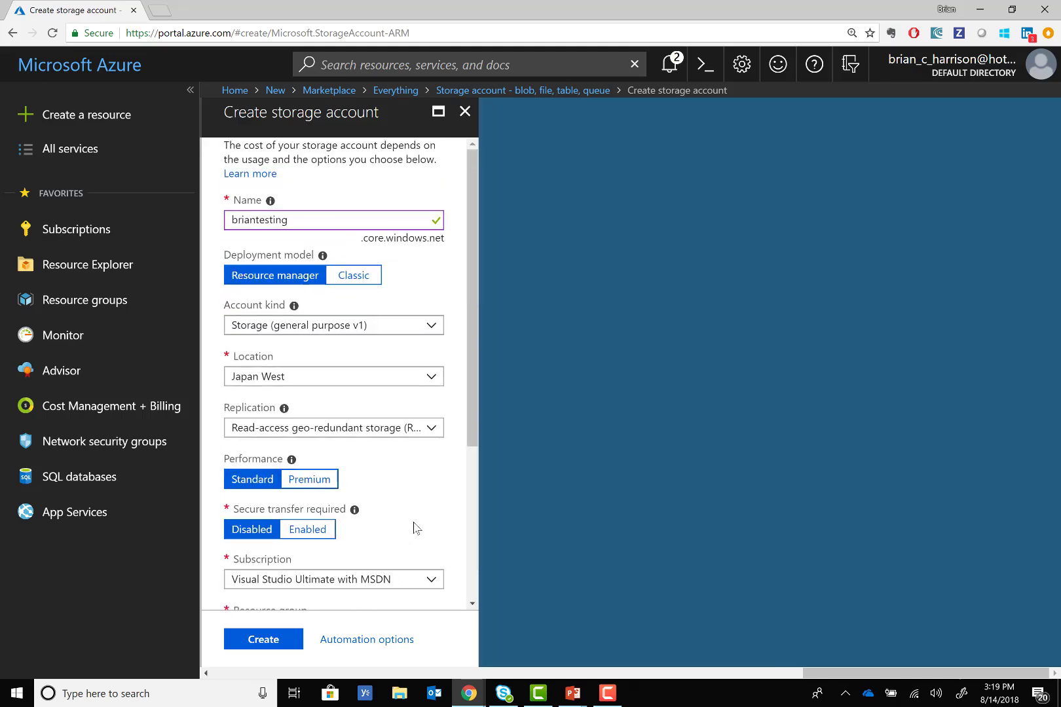
scroll(413, 528, down, 4)
scroll(413, 527, up, 3)
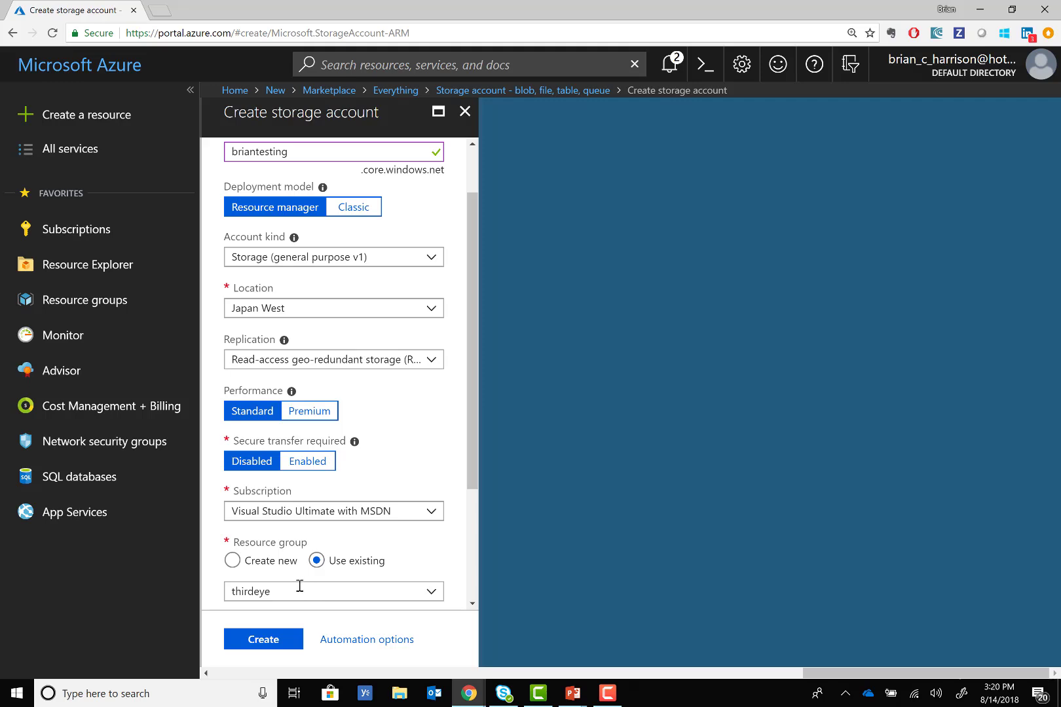
click(264, 645)
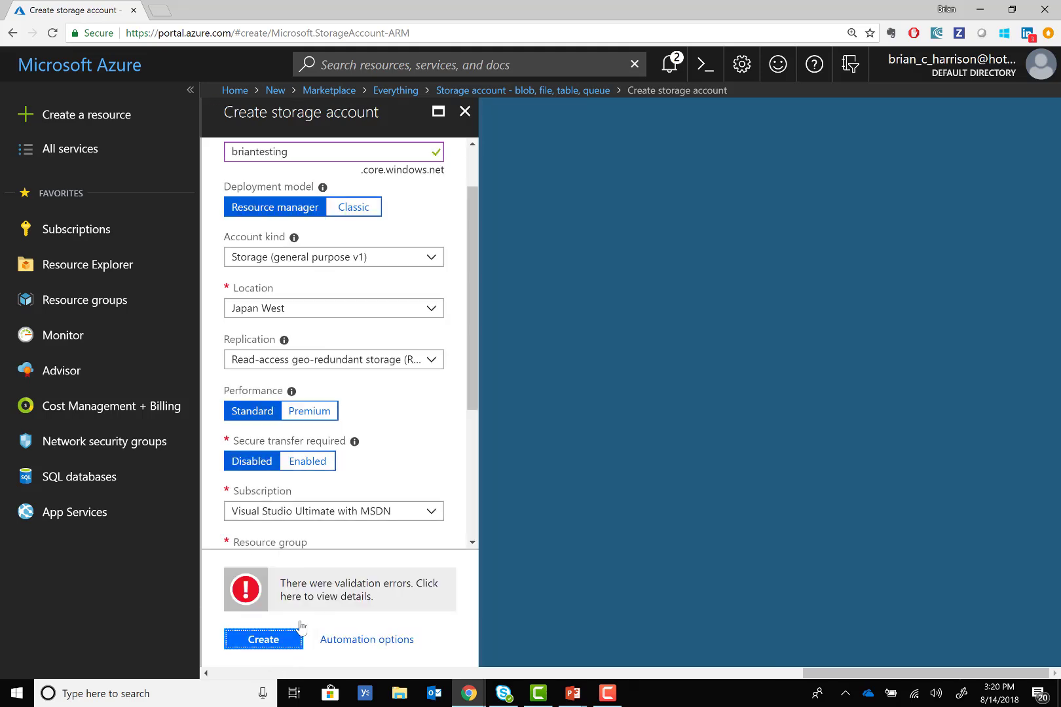
click(330, 593)
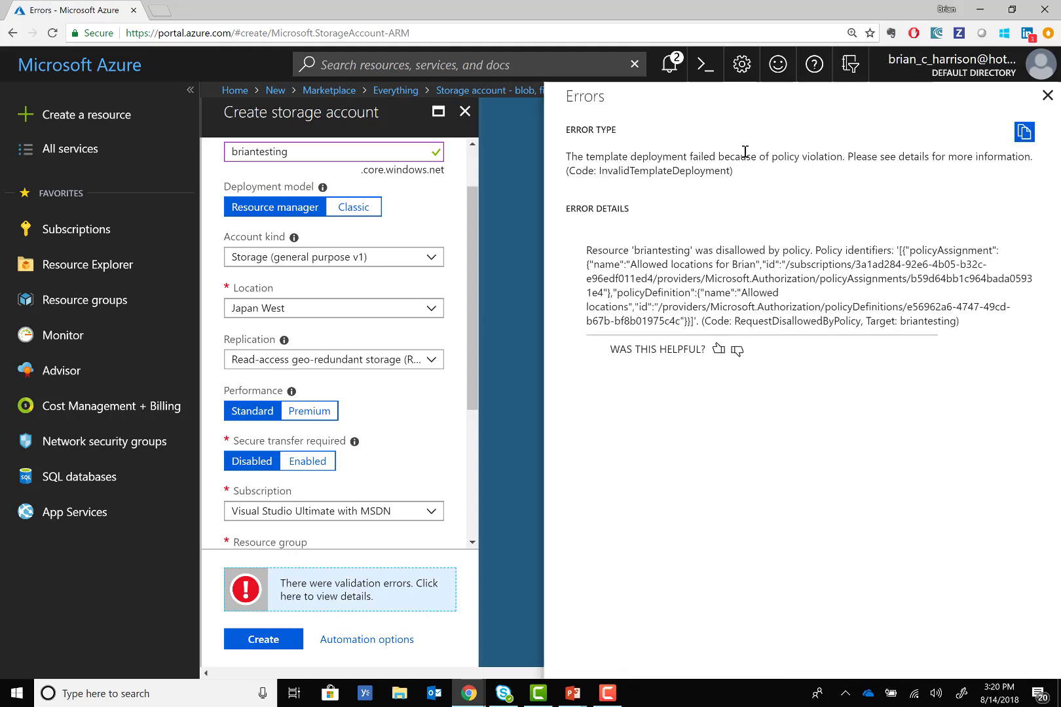
drag(569, 156, 845, 160)
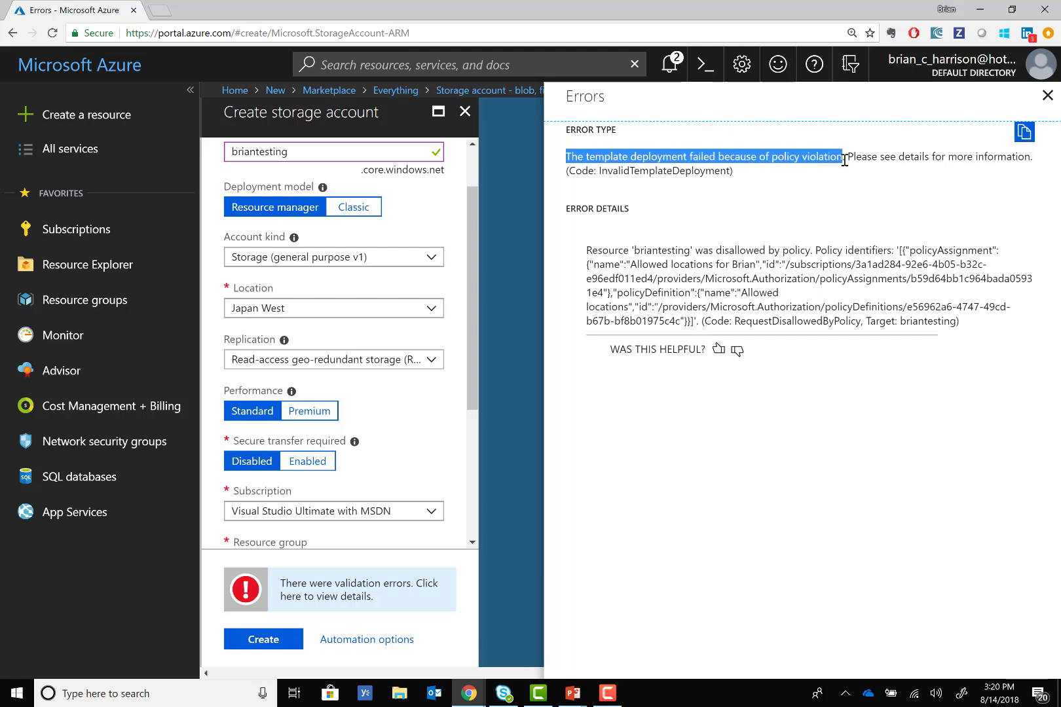